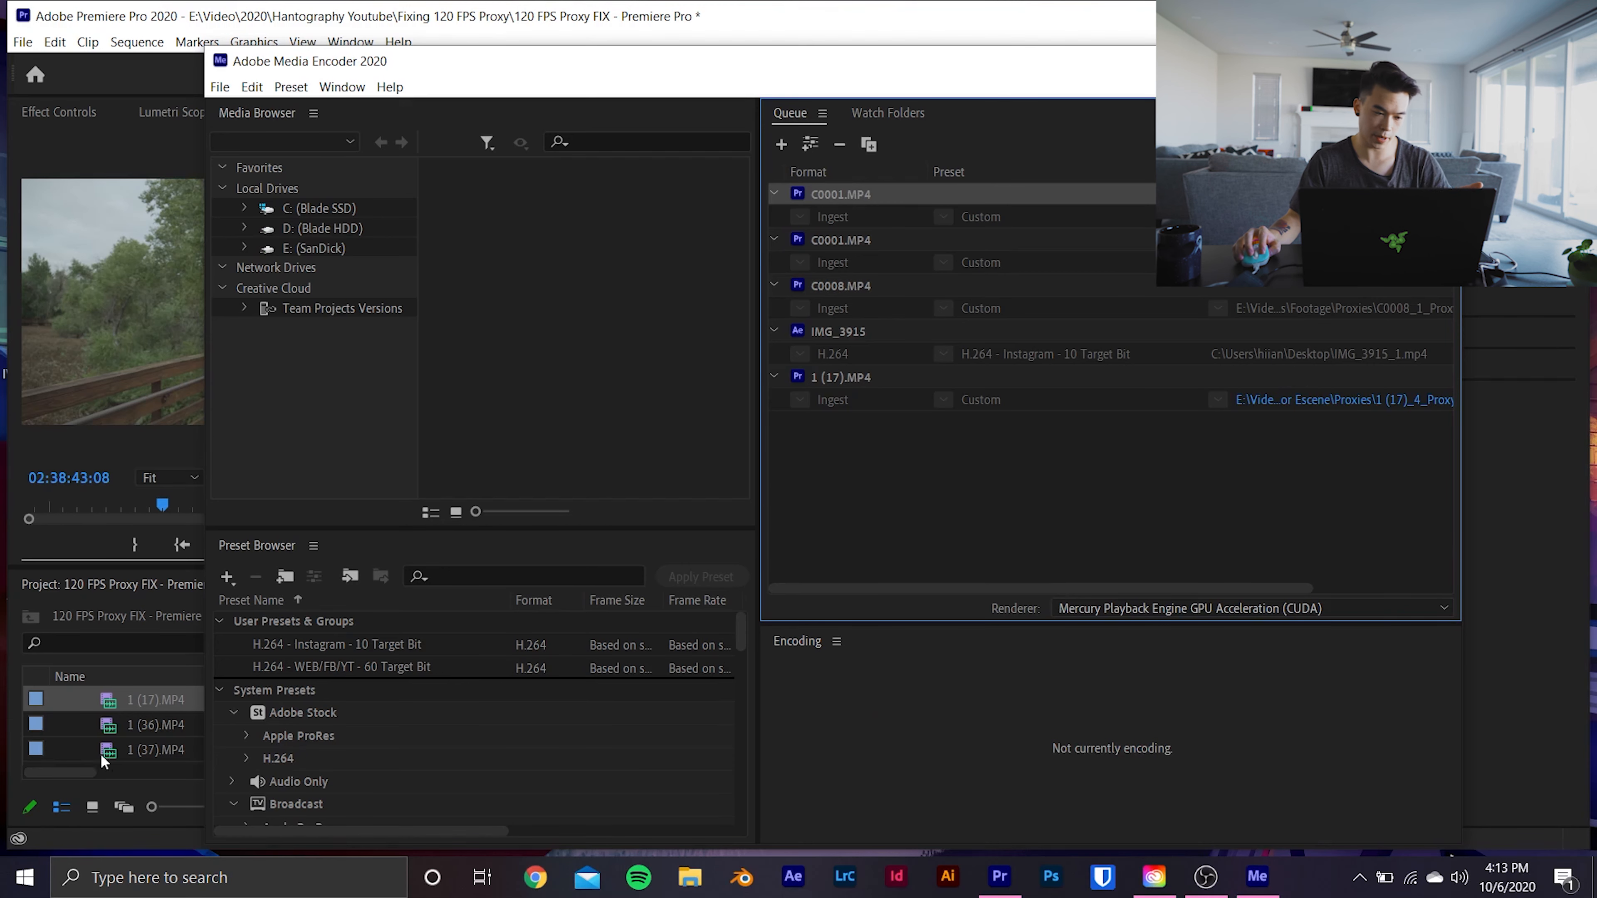
Switch to Premiere Pro, play the 1 (17) sequence from about 27 seconds, and turn on proxy playback in the Program monitor
left_click(142, 824)
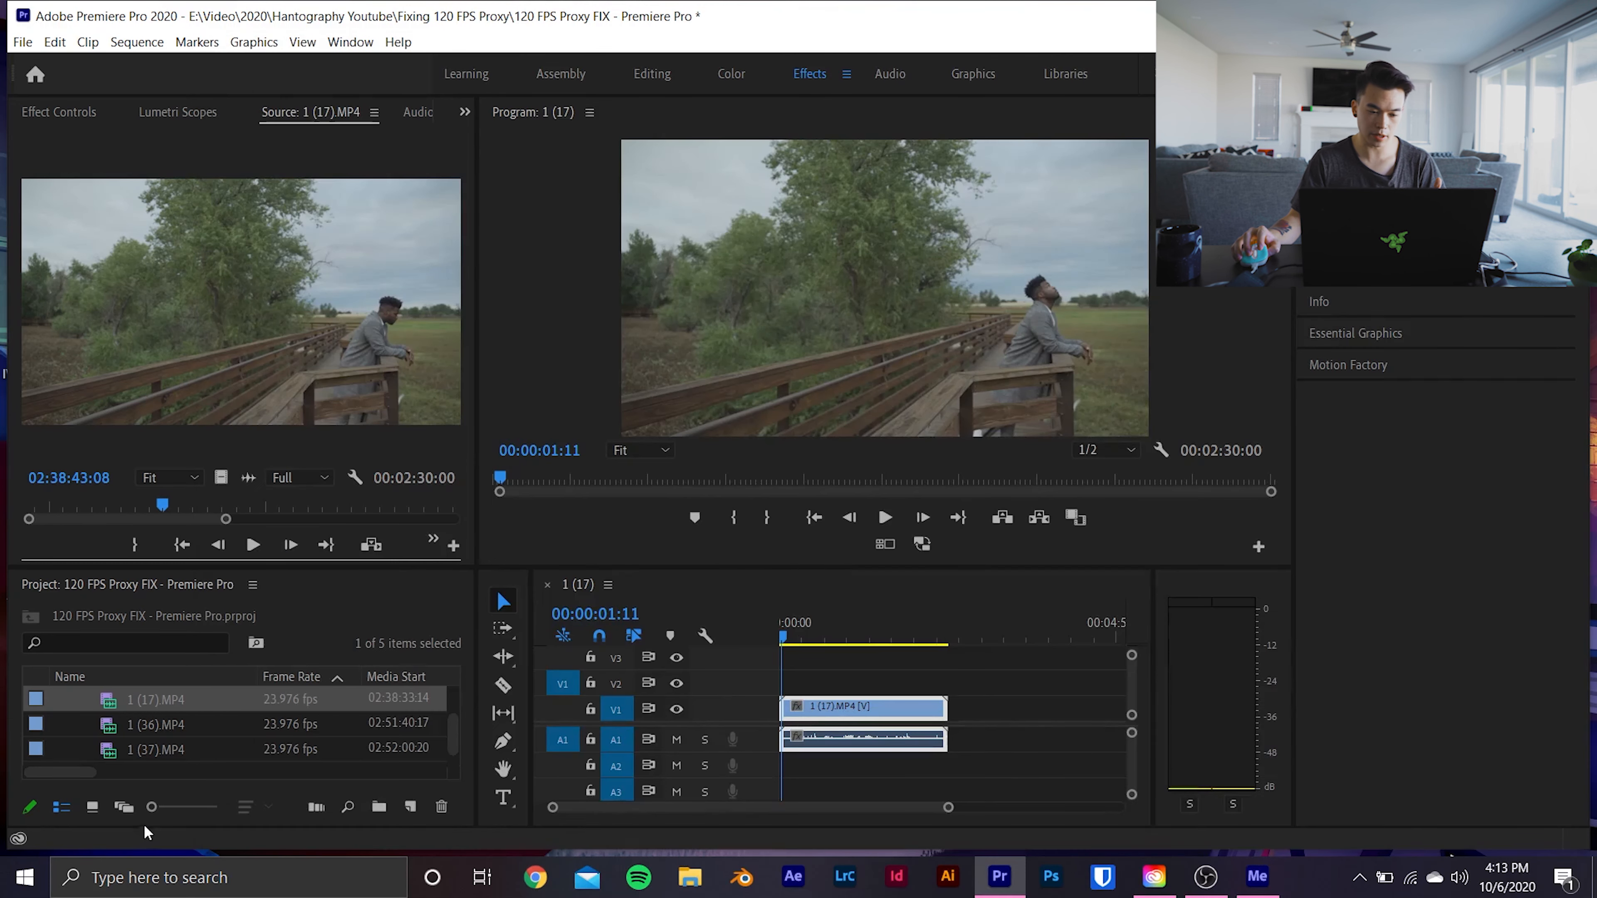
left_click(812, 629)
key("space")
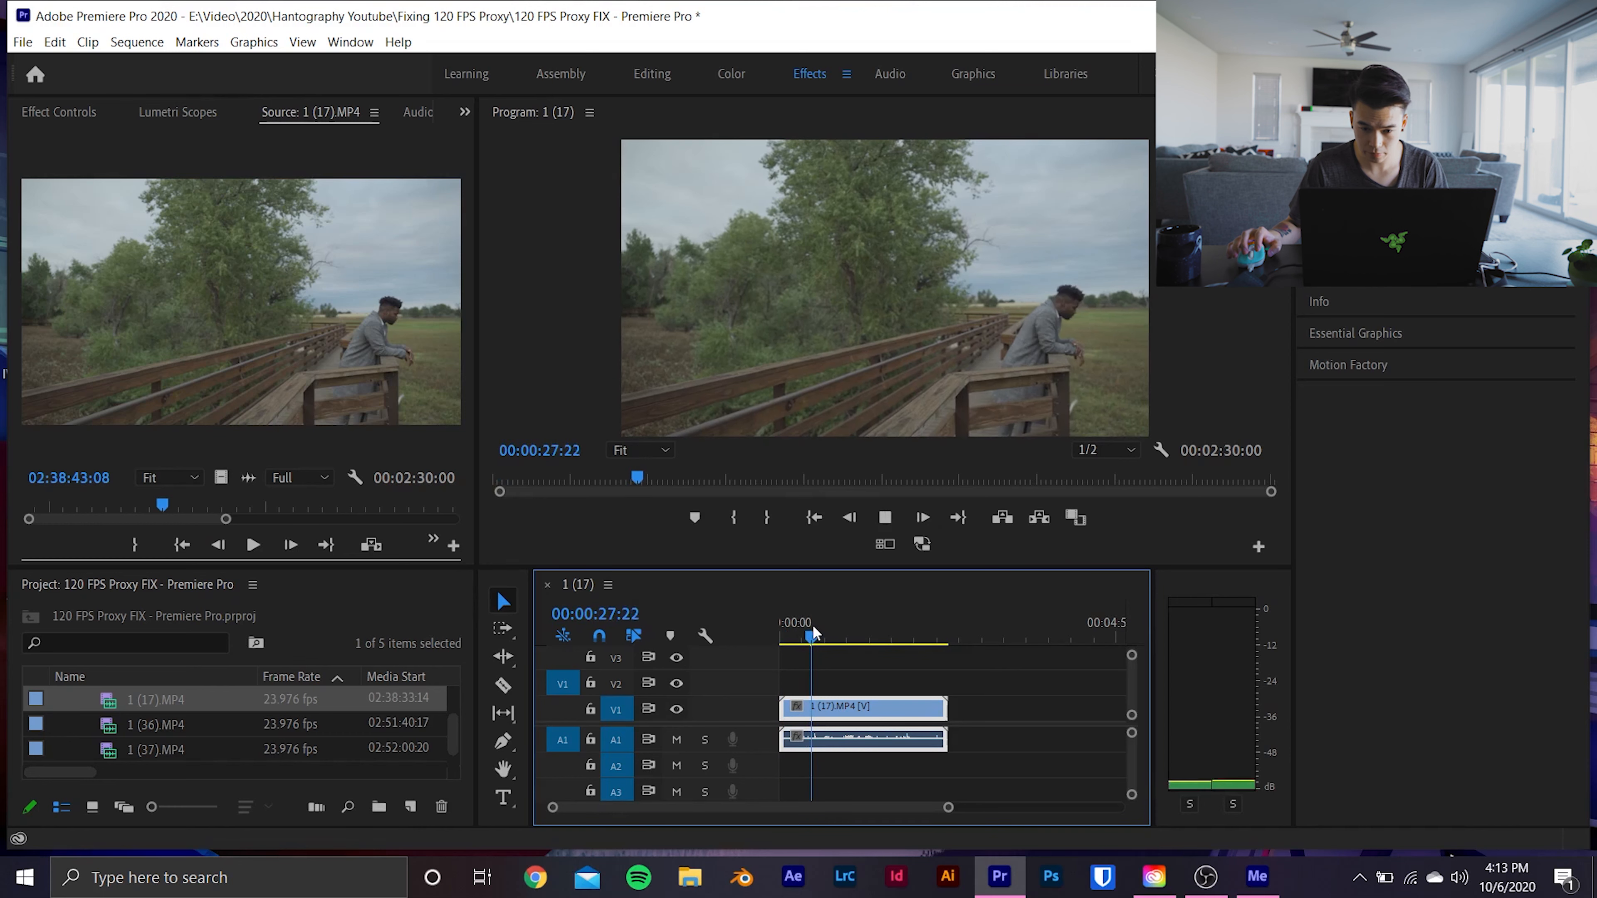
left_click(922, 544)
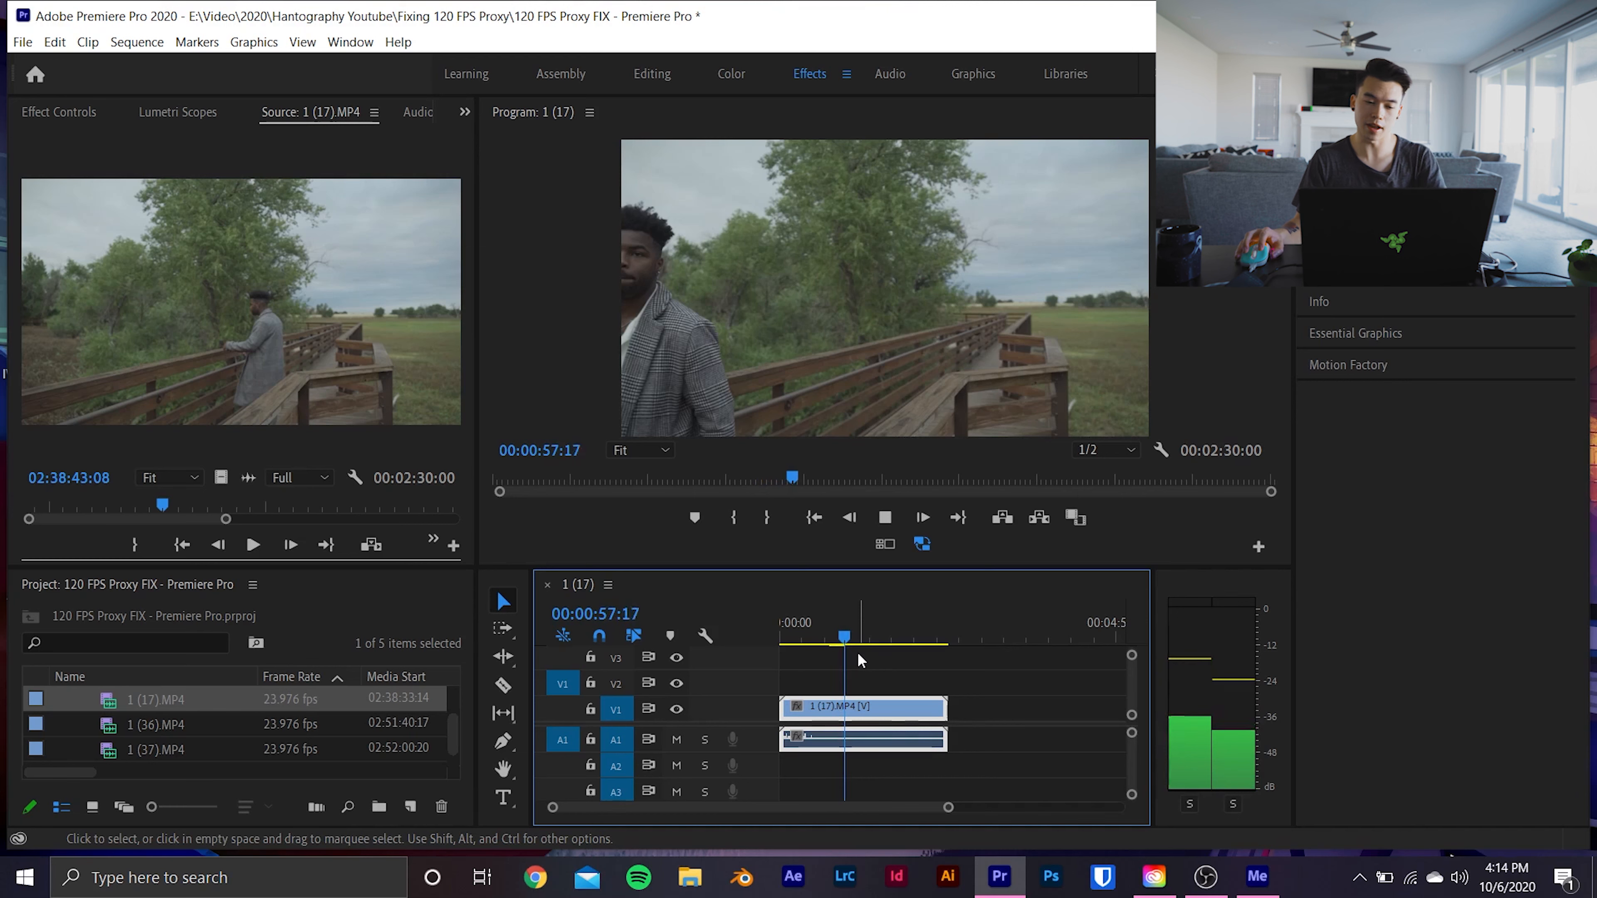
Create a proxy for the 1 (17).MP4 clip with the H.264 Low Resolution Proxy preset, stored next to the original media
scroll(463, 730, "up", 1)
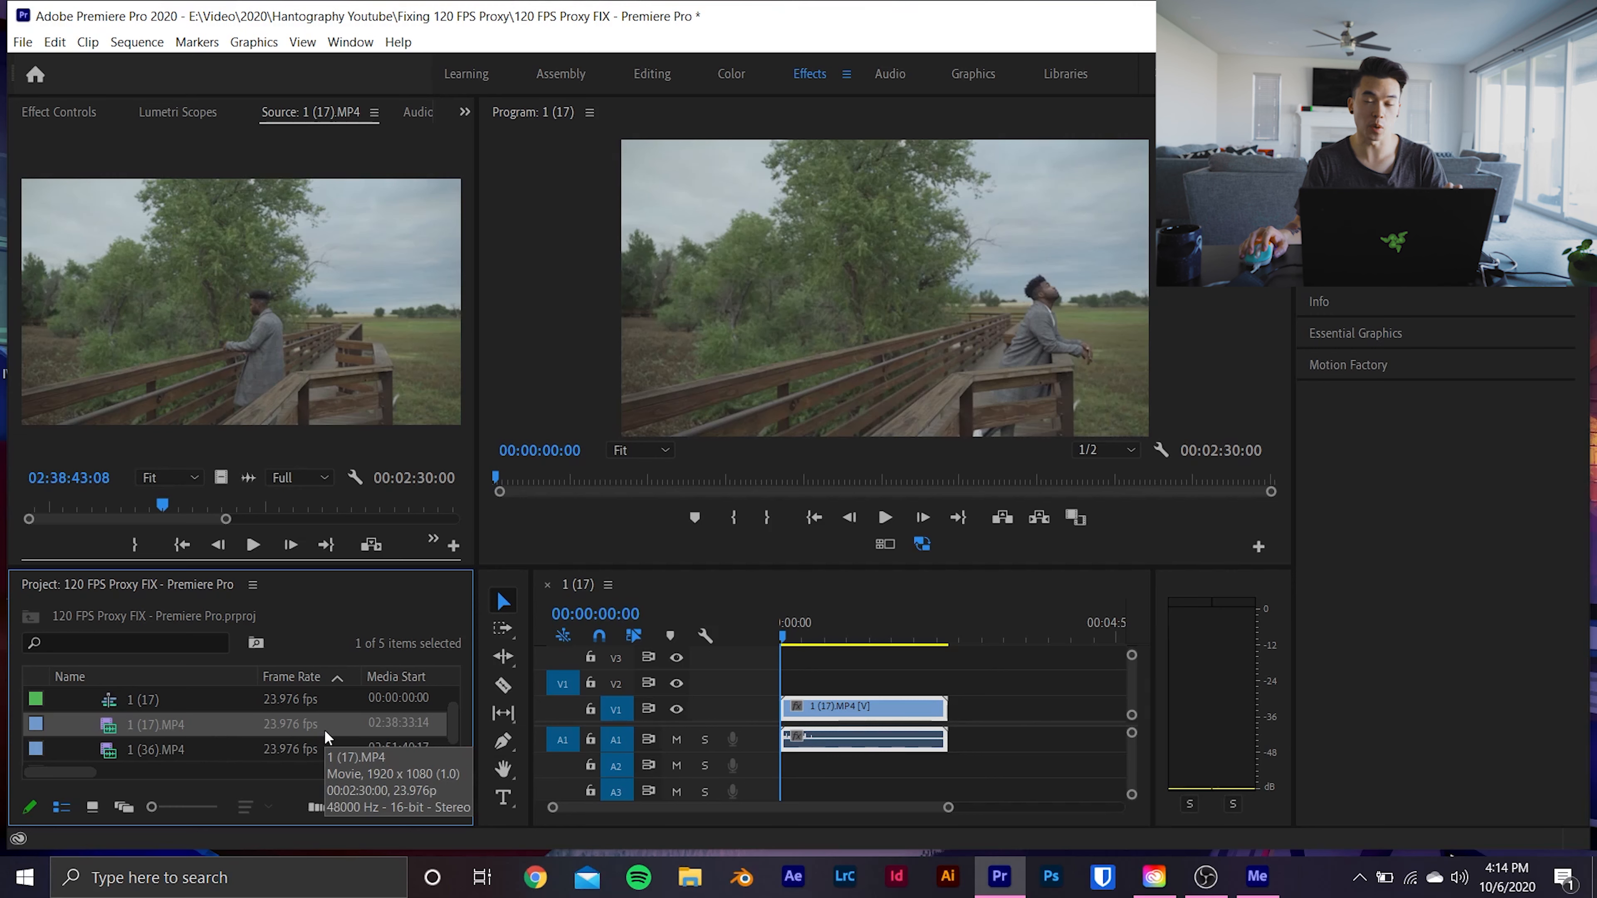
right_click(172, 727)
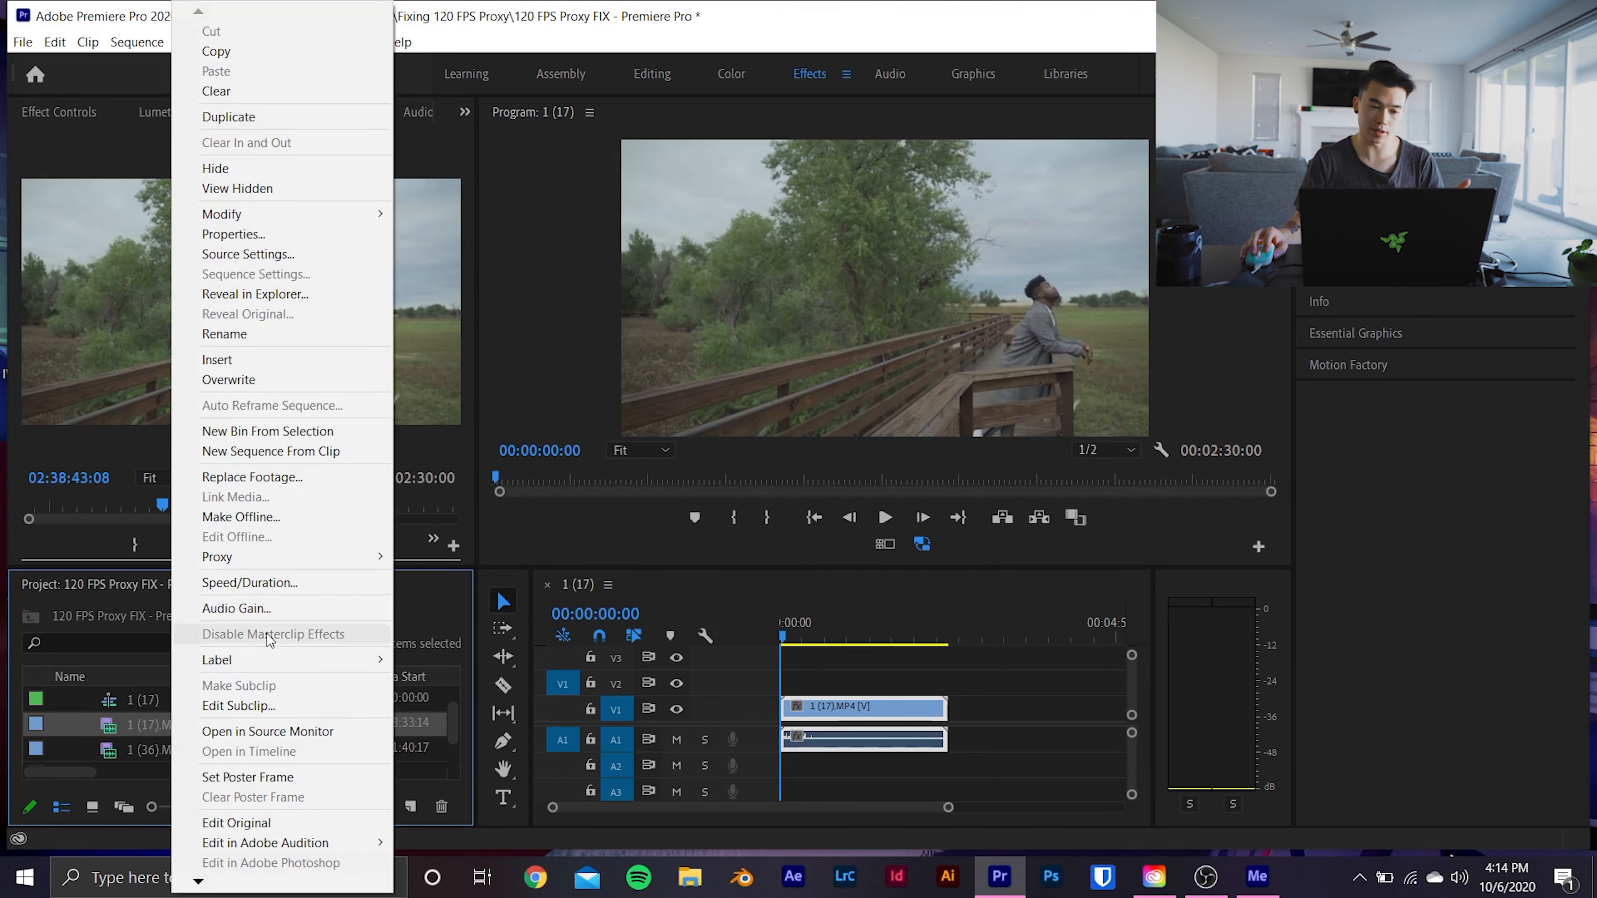
mouse_move(278, 563)
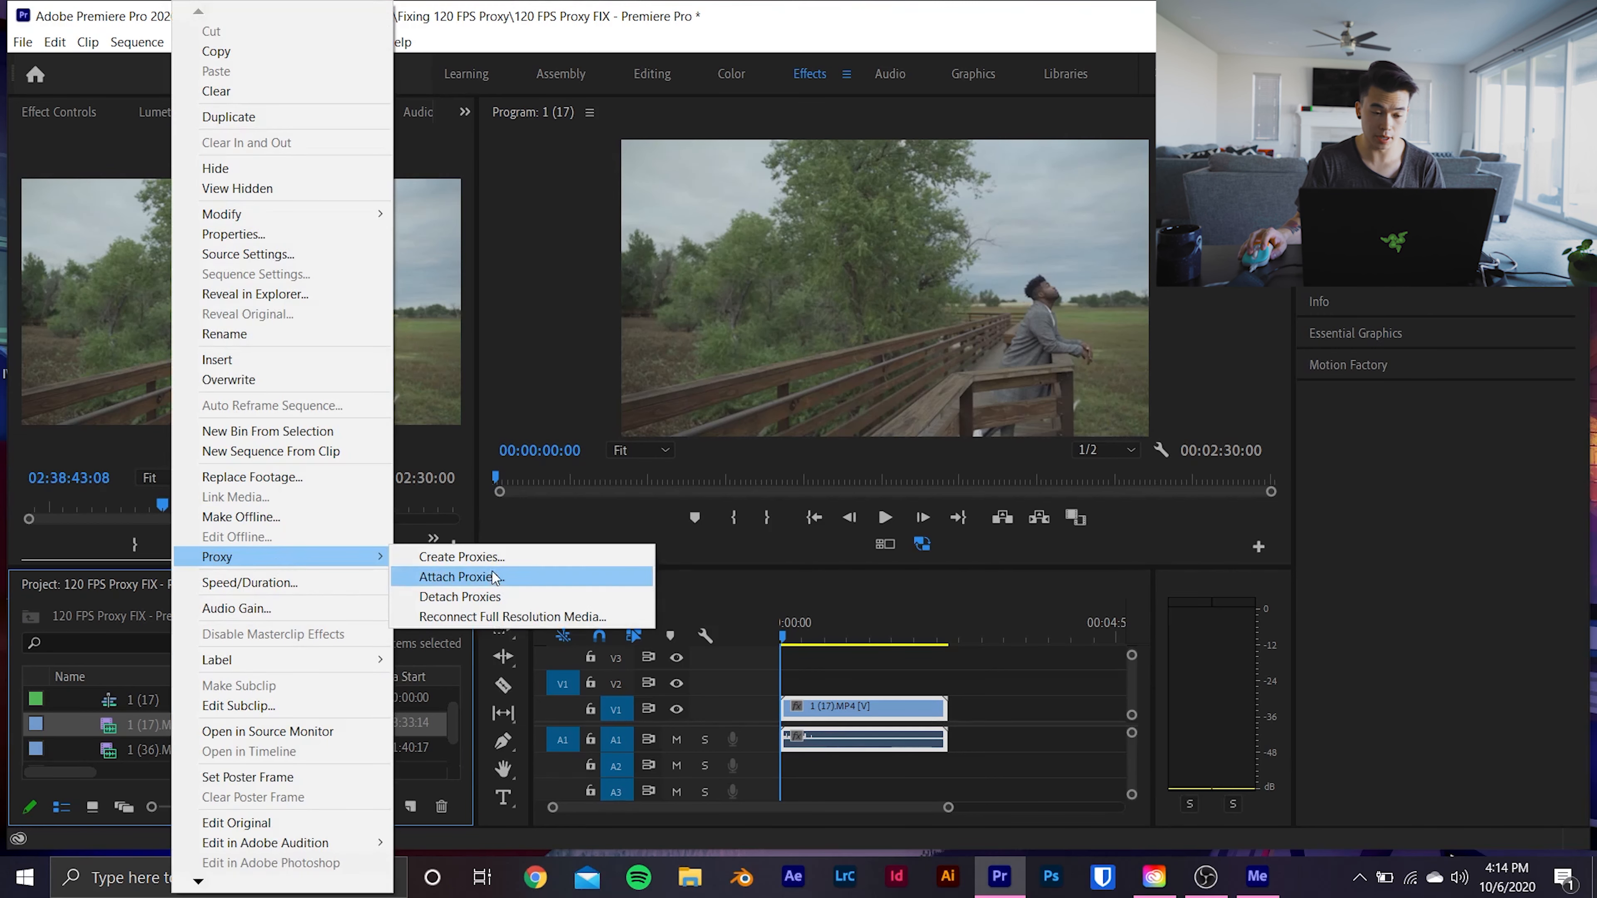
left_click(478, 557)
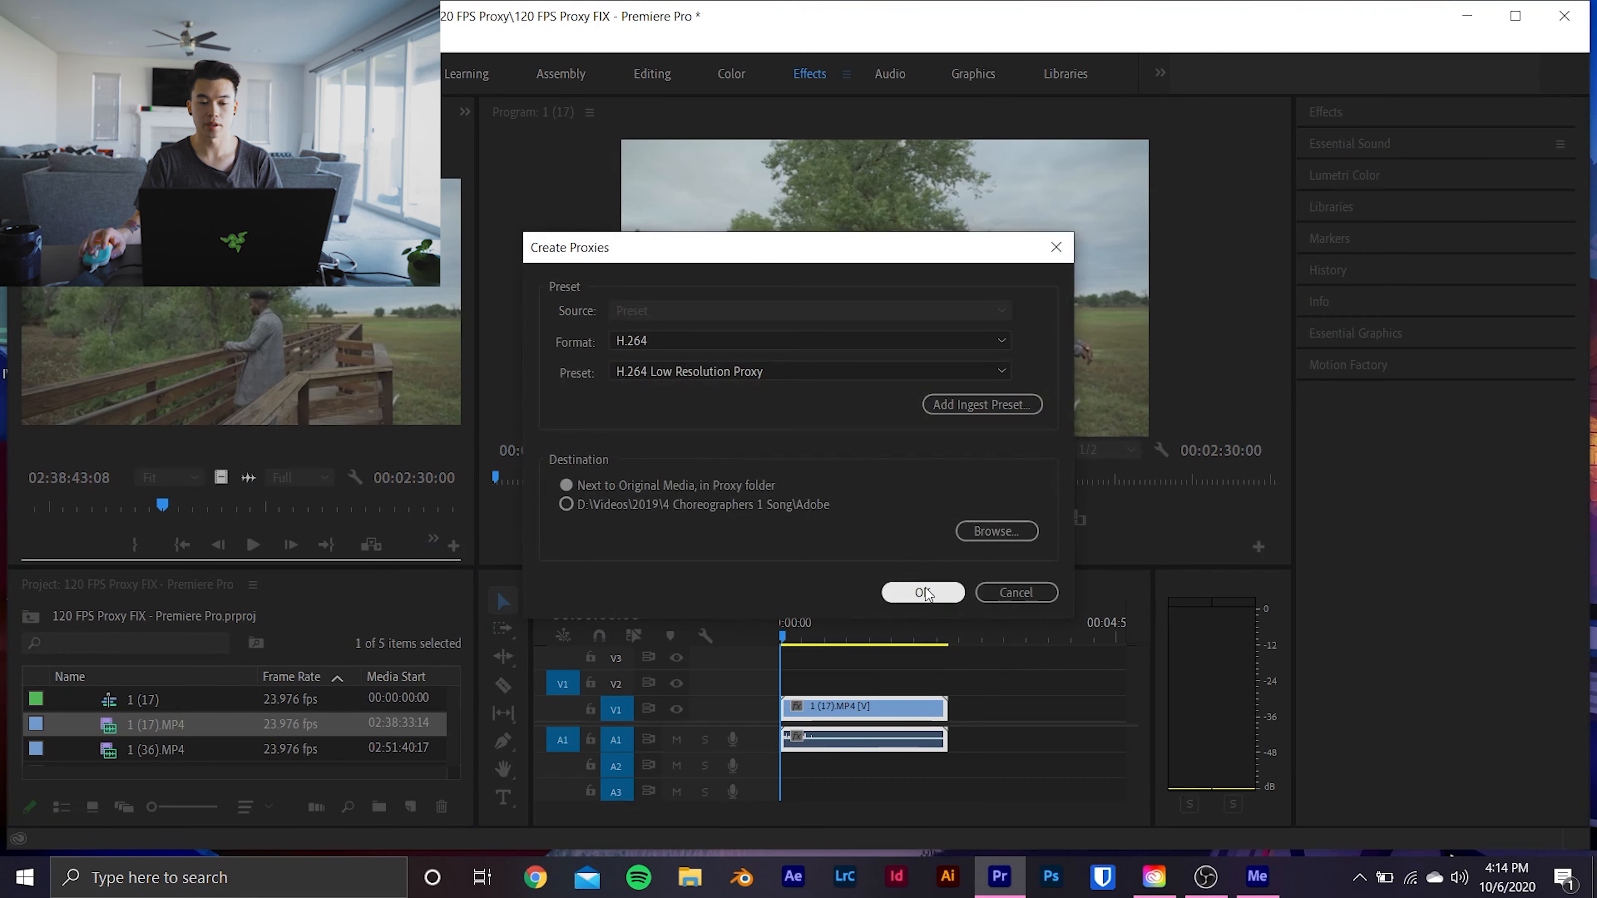
left_click(922, 592)
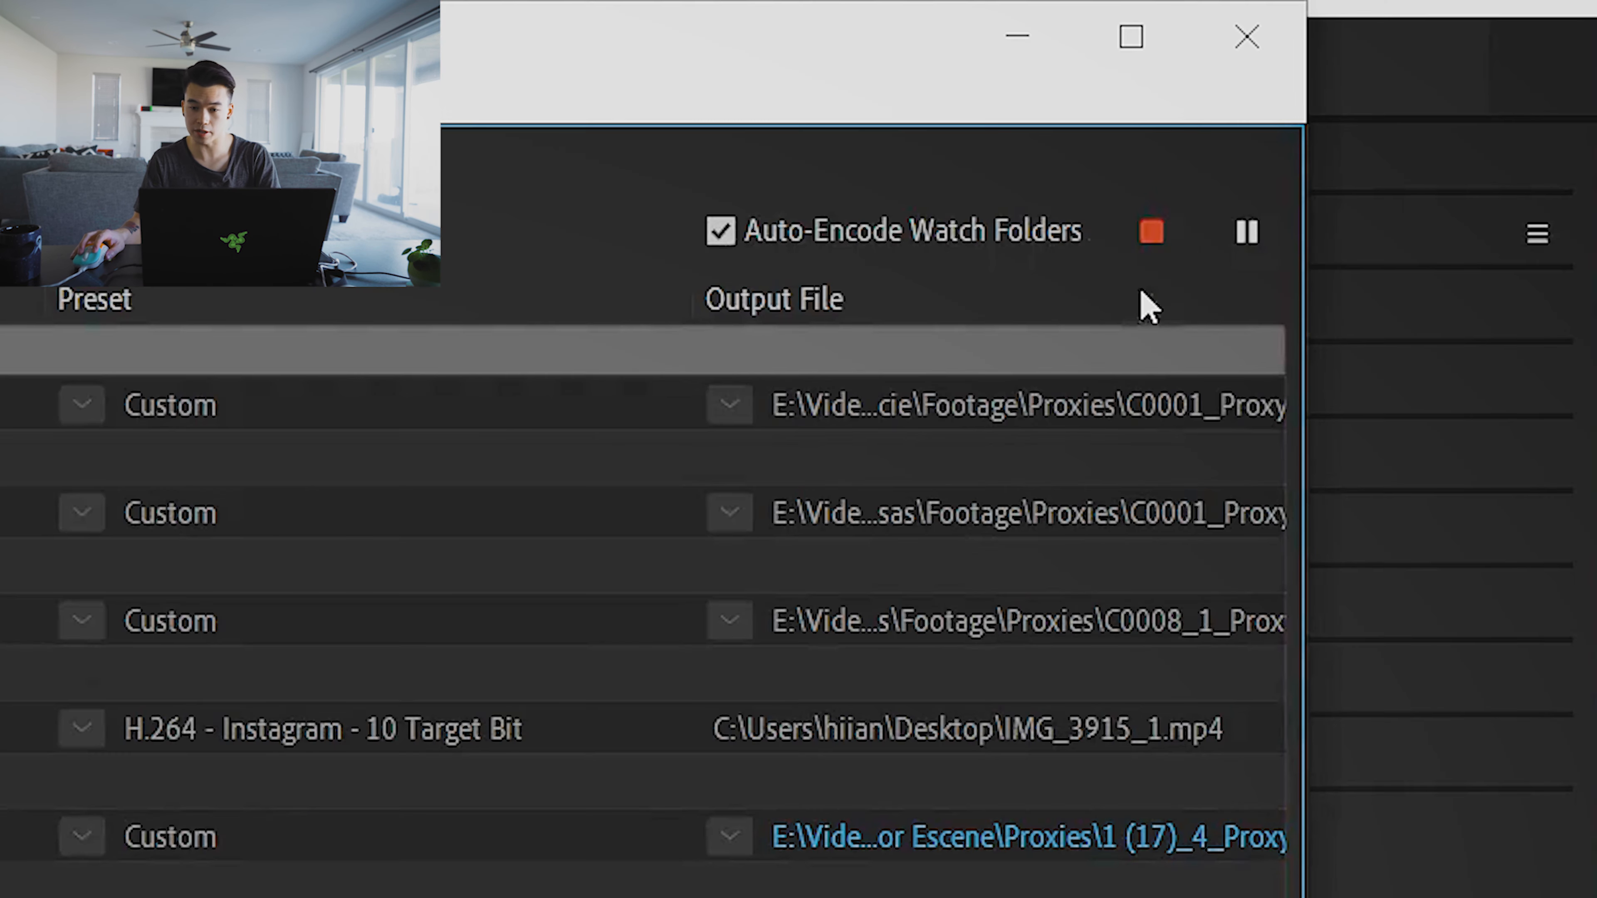
Stop the encoding queue in Media Encoder and reset the status of the newest 1 (17).MP4 job
left_click(1397, 144)
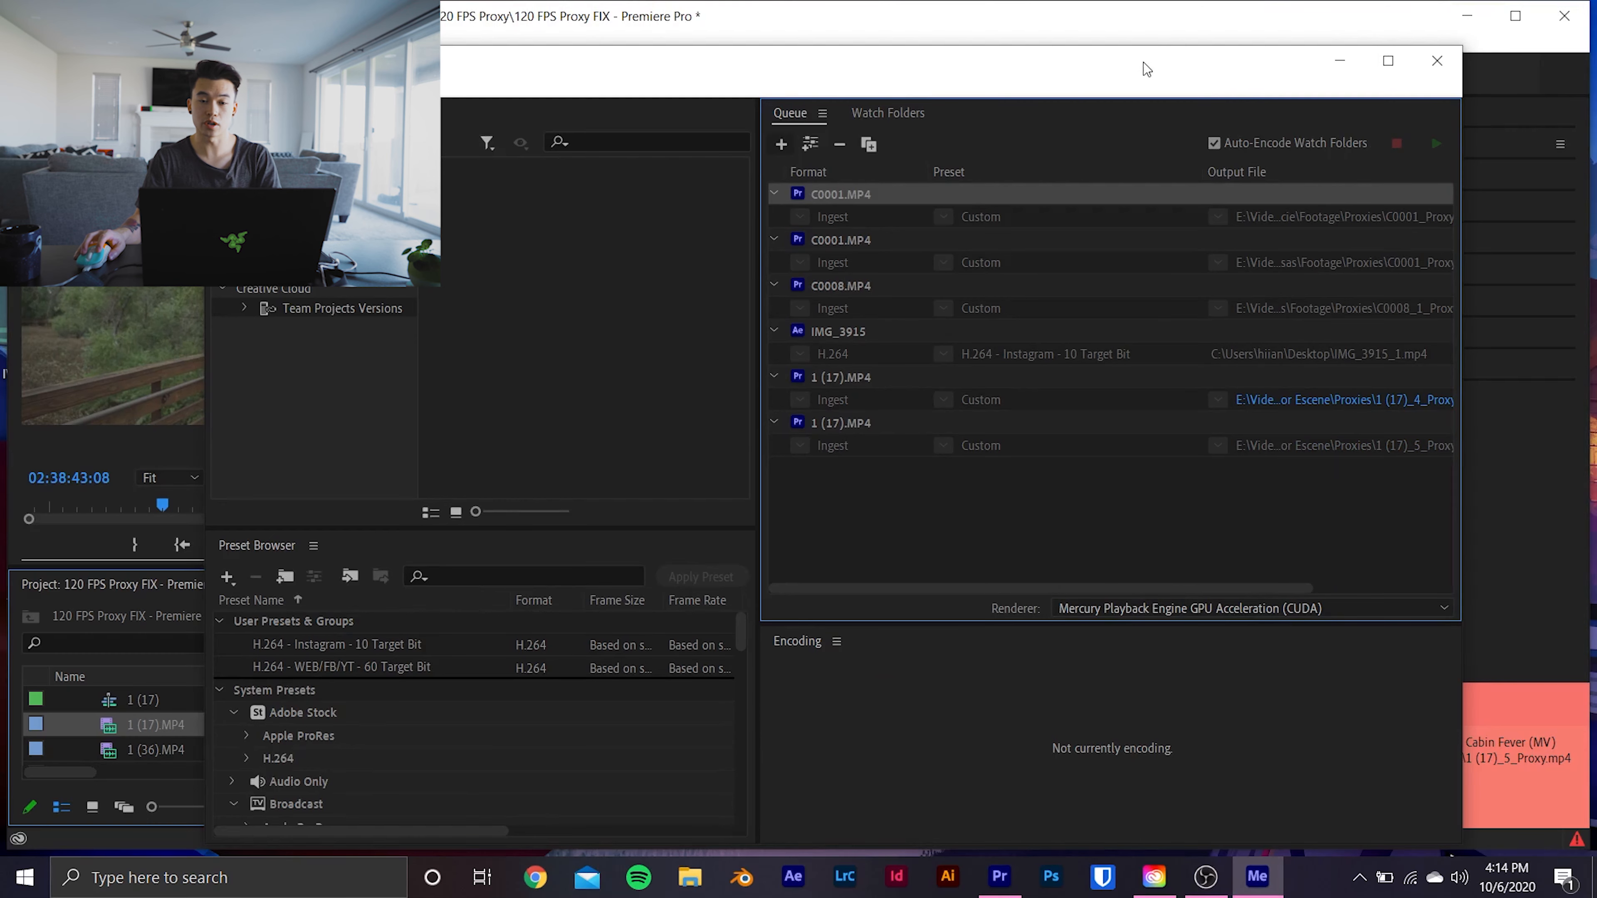
left_click_drag(557, 50, 498, 39)
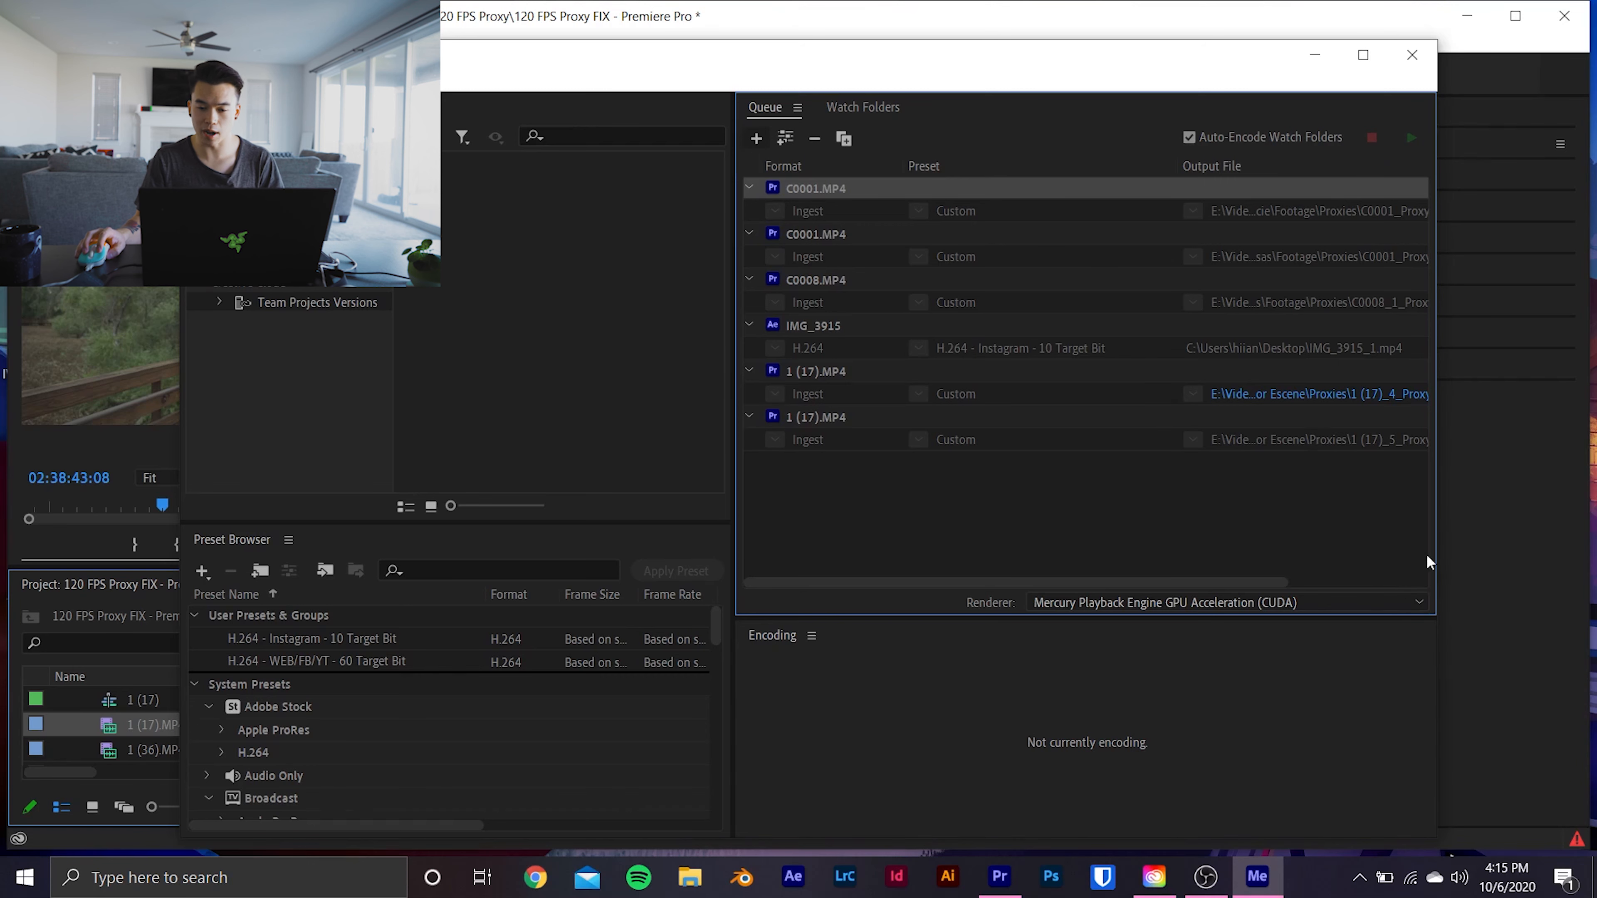
left_click_drag(1437, 534, 1592, 535)
left_click_drag(930, 58, 766, 56)
left_click_drag(1428, 414, 1537, 414)
right_click(906, 414)
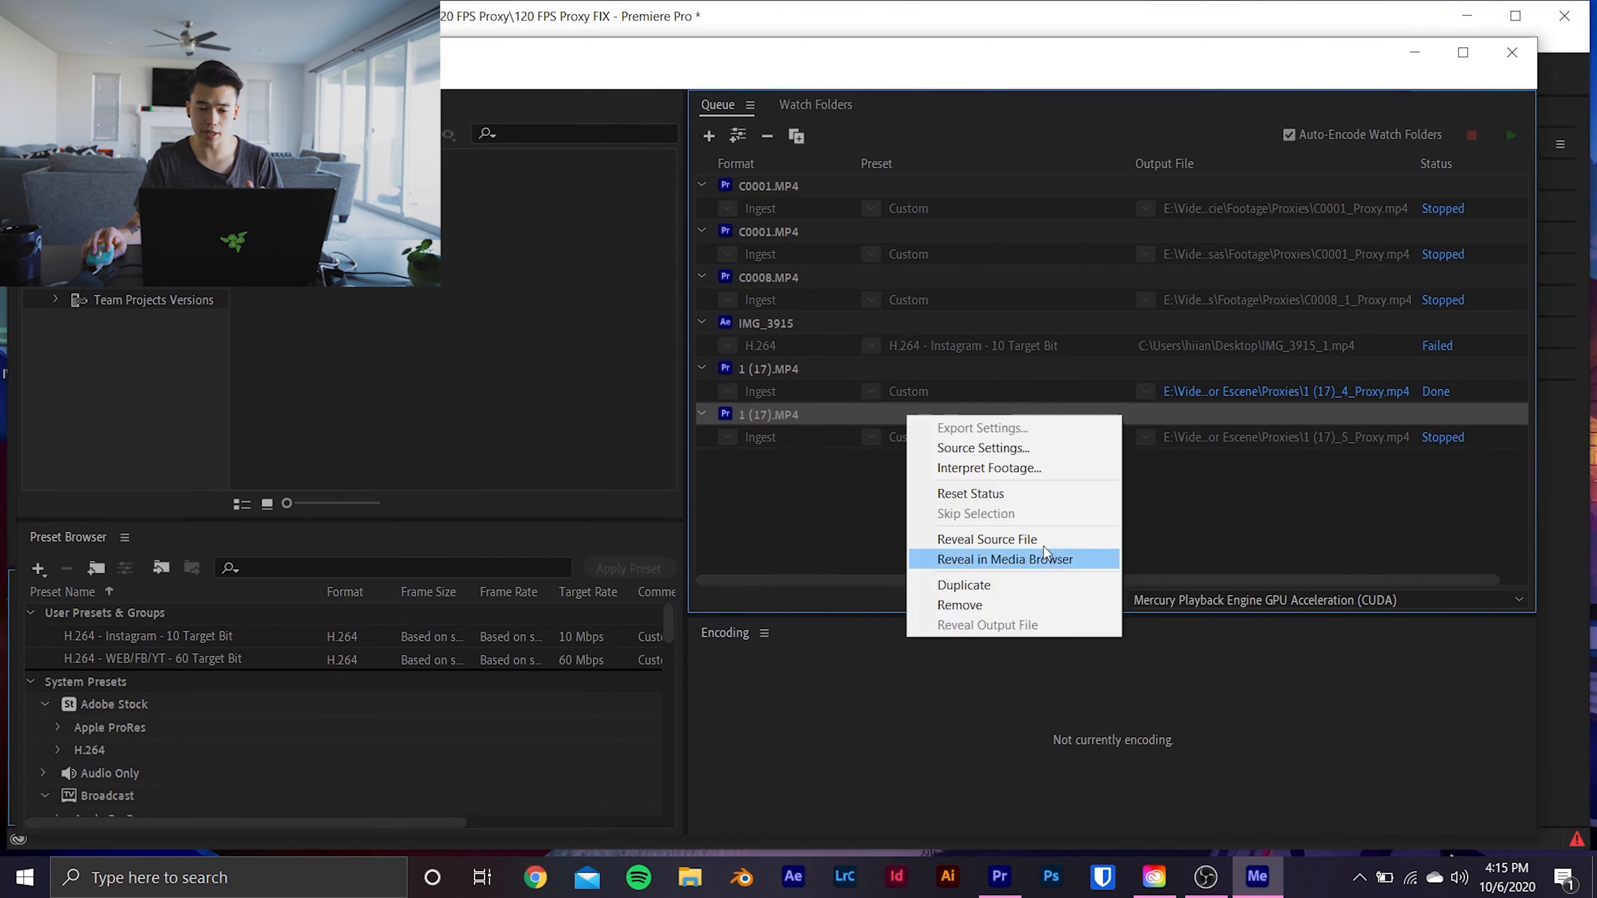
left_click(1006, 497)
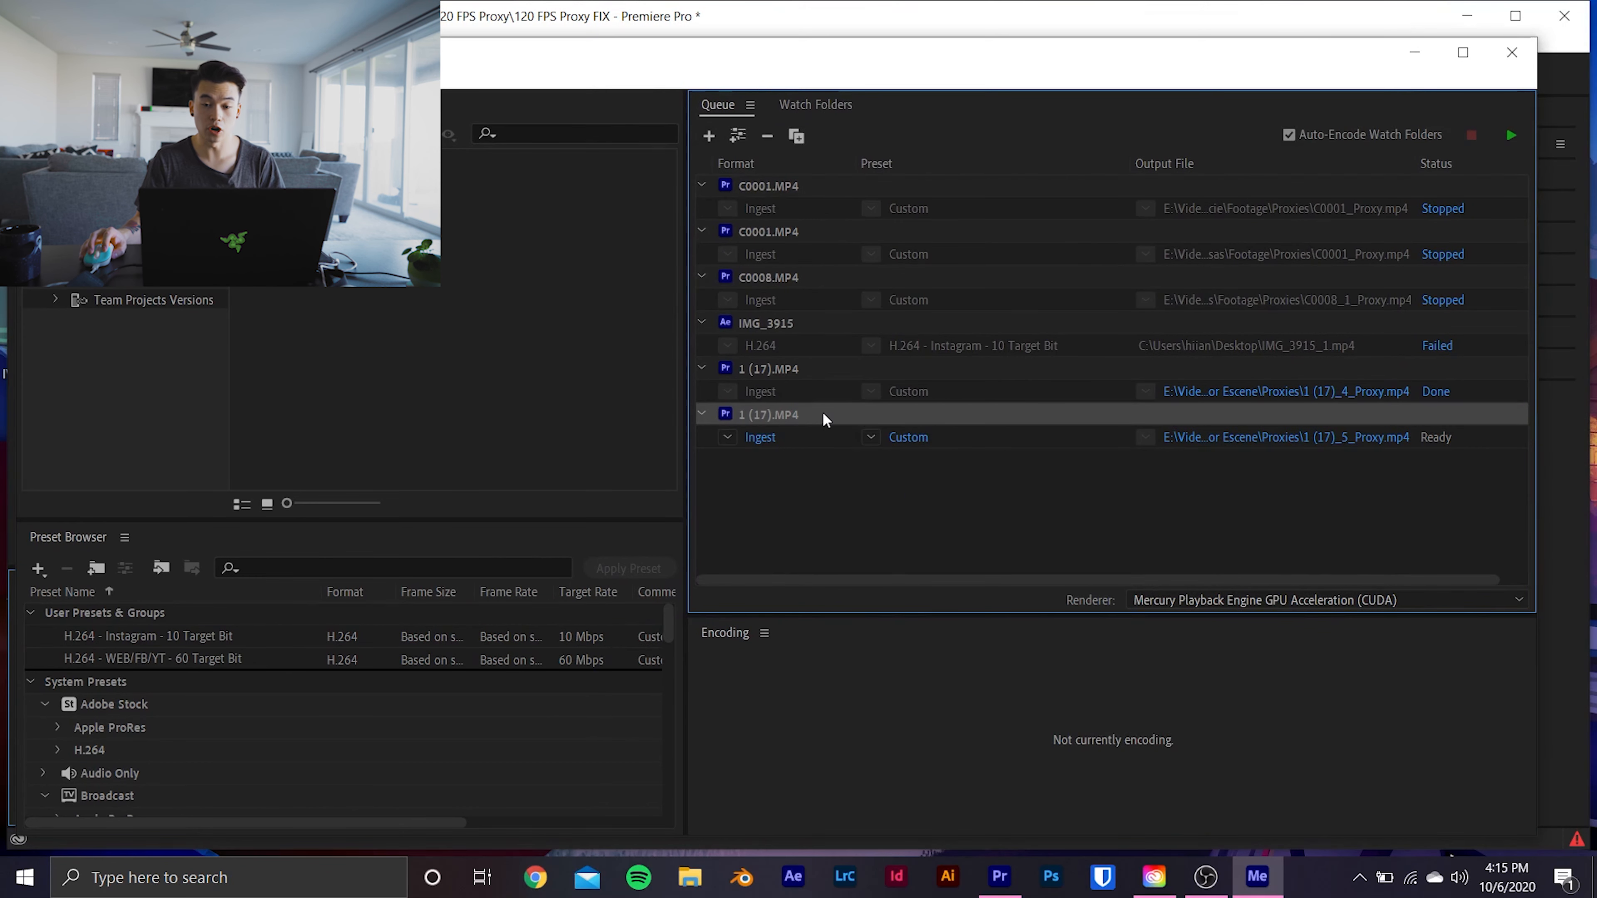
Remove the finished 1 (17).MP4 job and the old IMG_3915, C0008.MP4 and C0001.MP4 jobs from the queue
left_click(961, 368)
key("Delete")
left_click(786, 327)
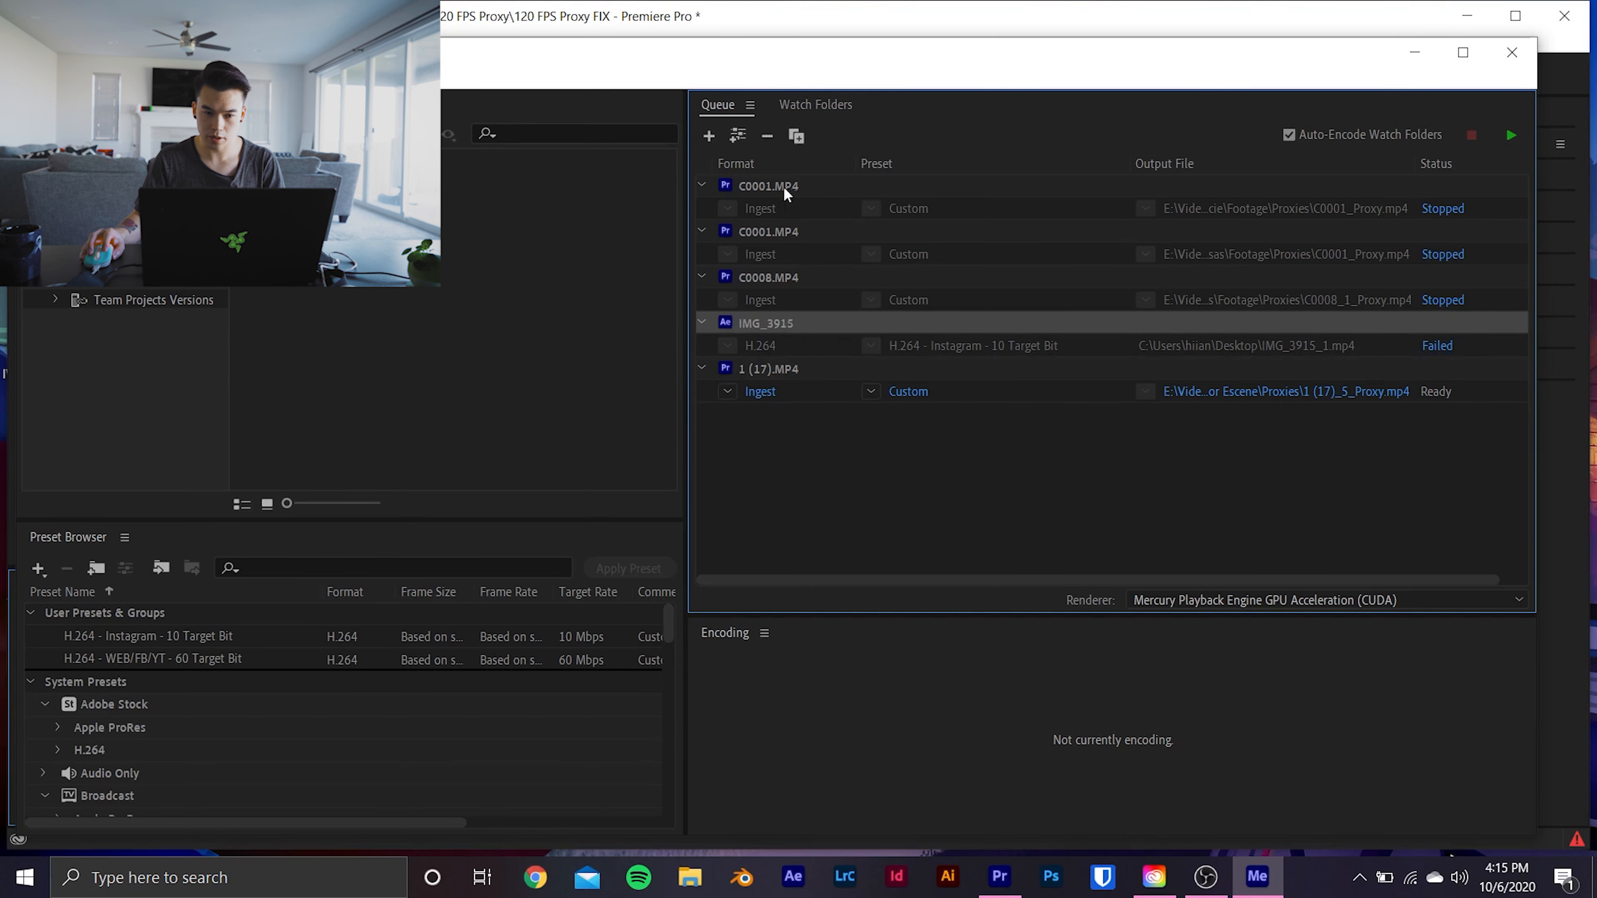
left_click(783, 193, "shift")
key("Delete")
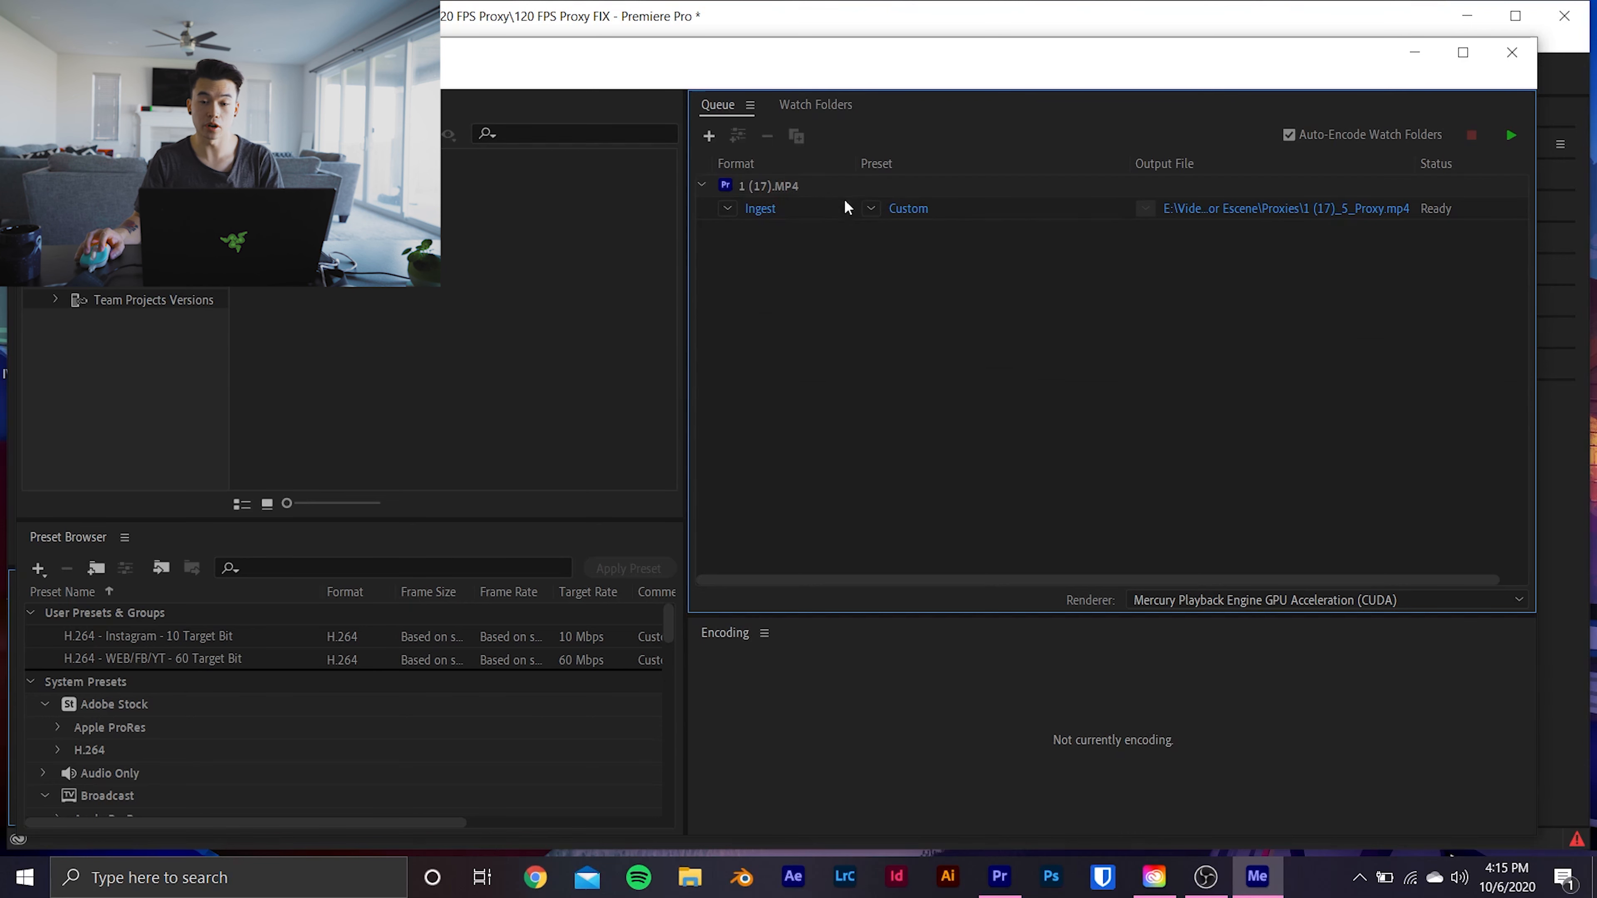
Interpret the queued 1 (17).MP4 footage with an assumed frame rate of 23.976 fps and start encoding
left_click(791, 184)
right_click(789, 184)
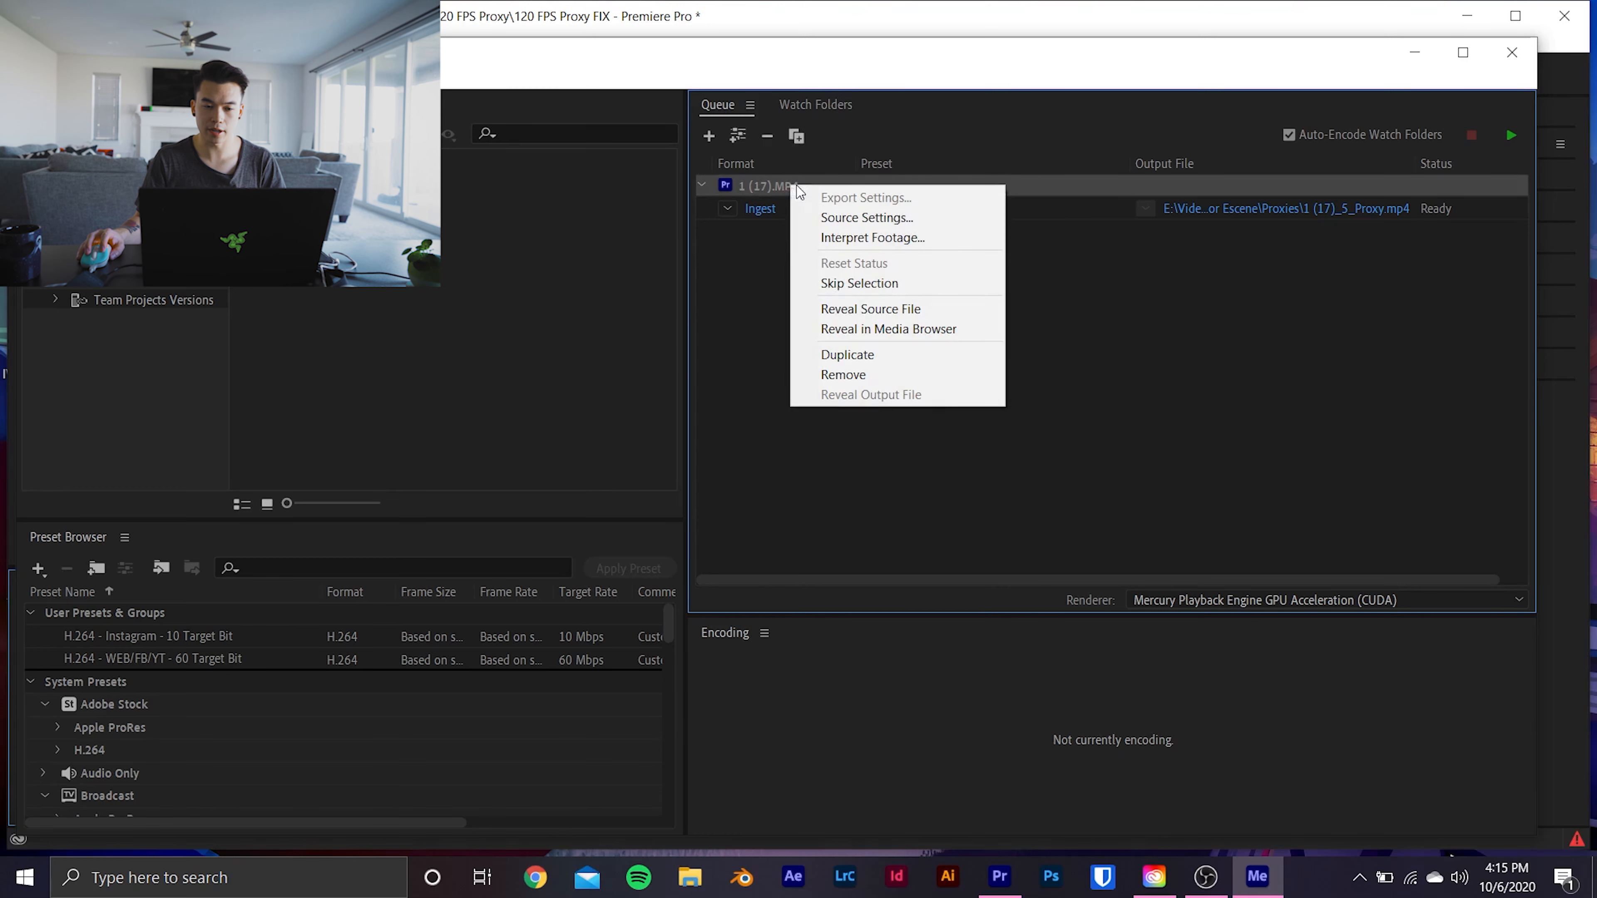
left_click(882, 242)
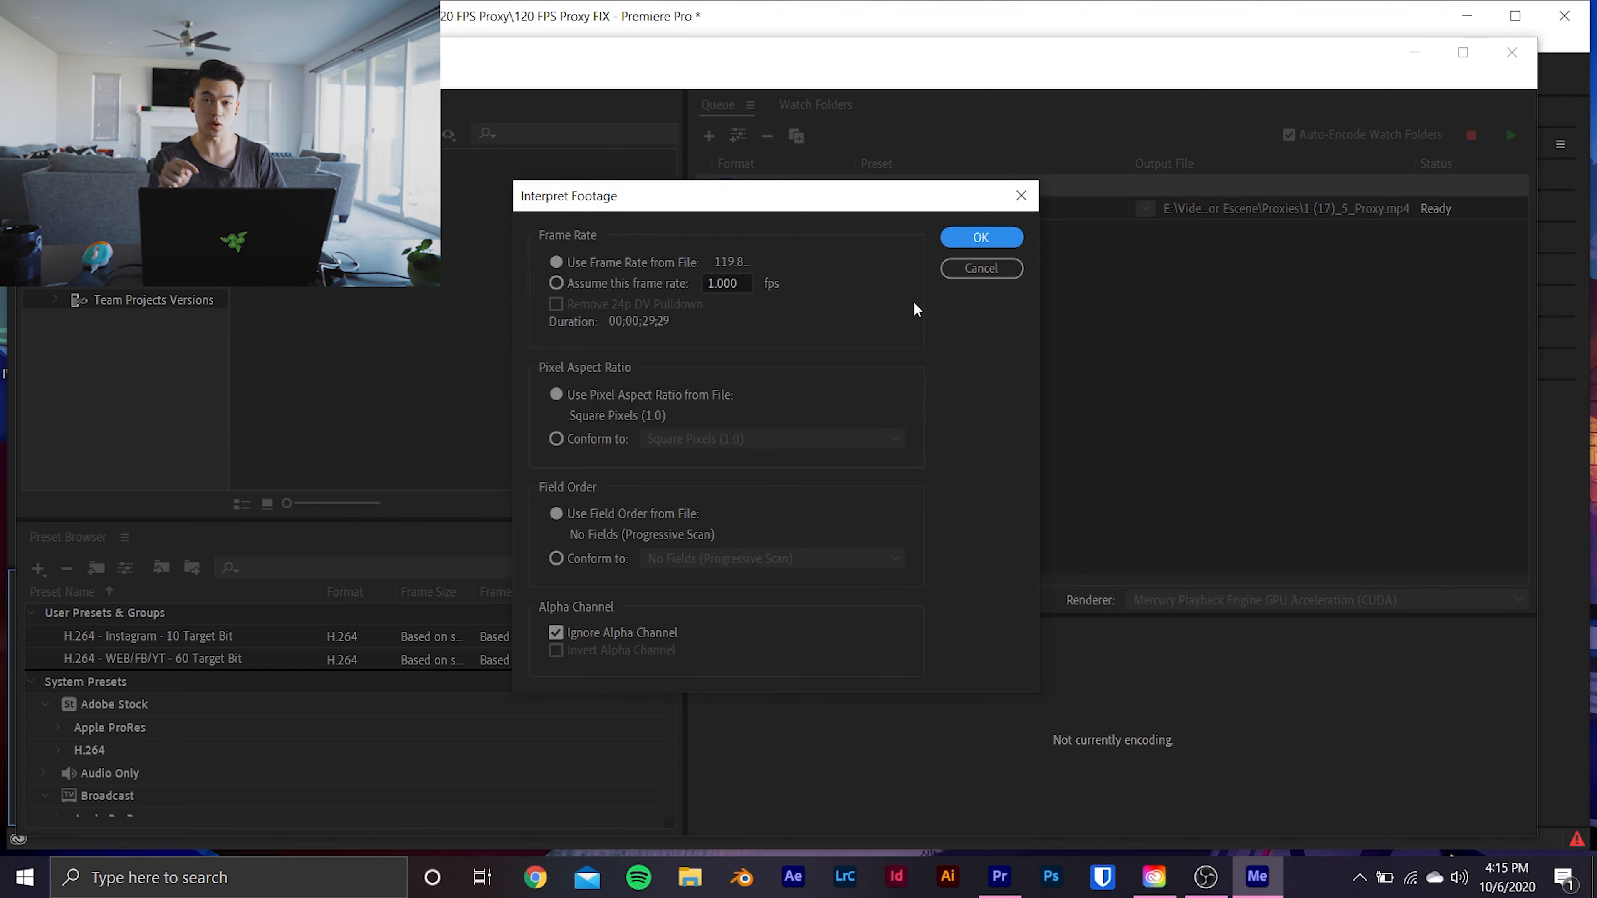
left_click(557, 282)
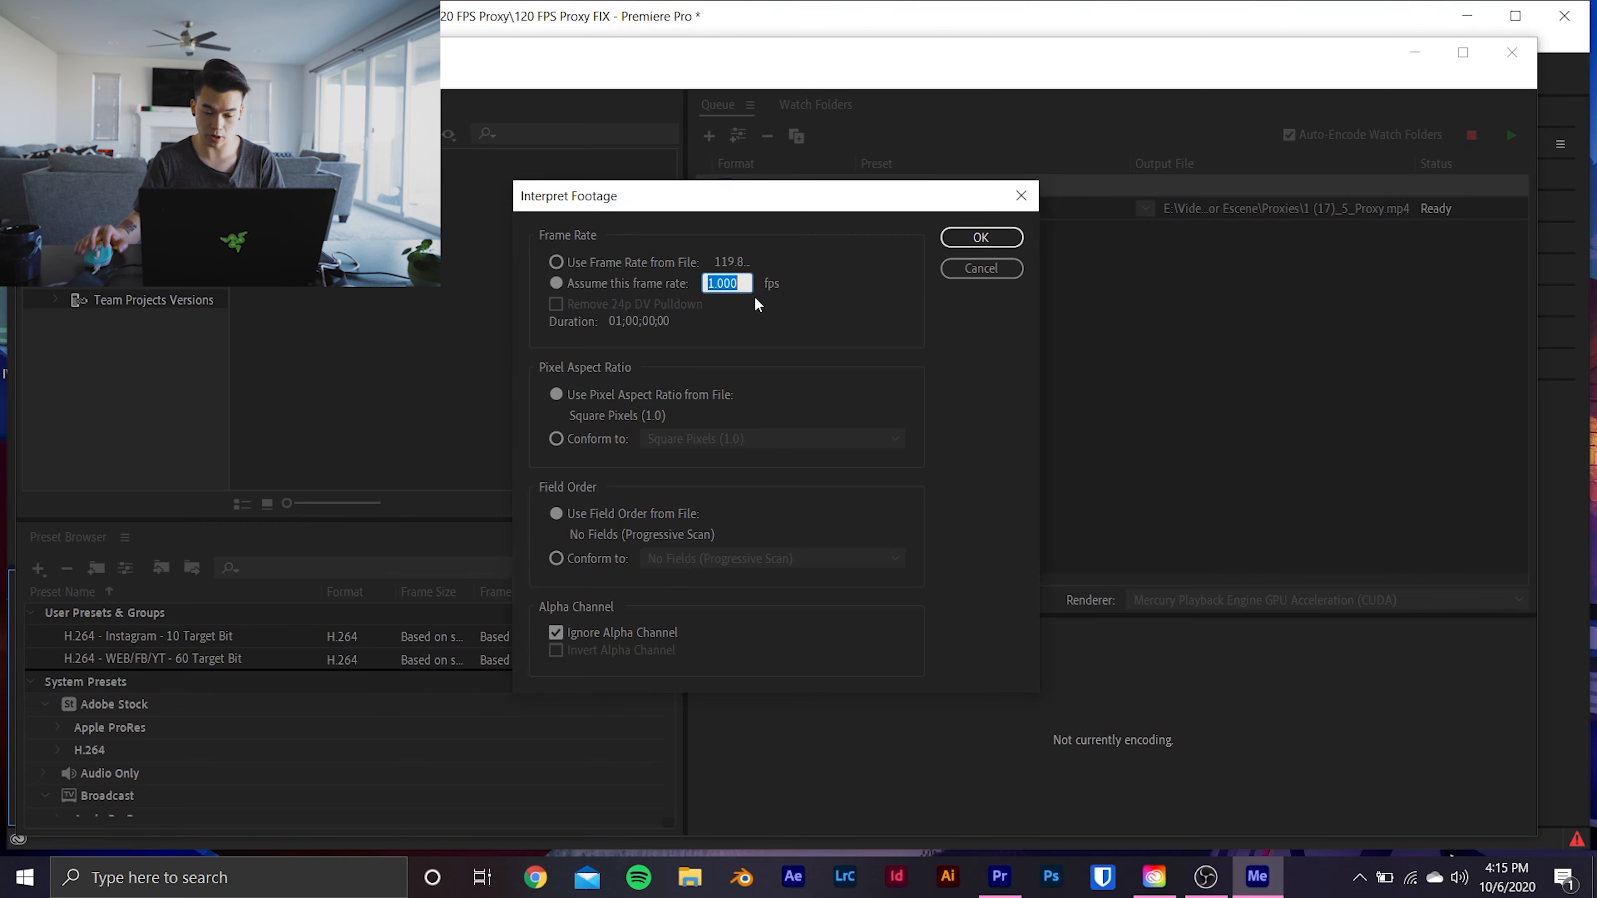
type("23.976")
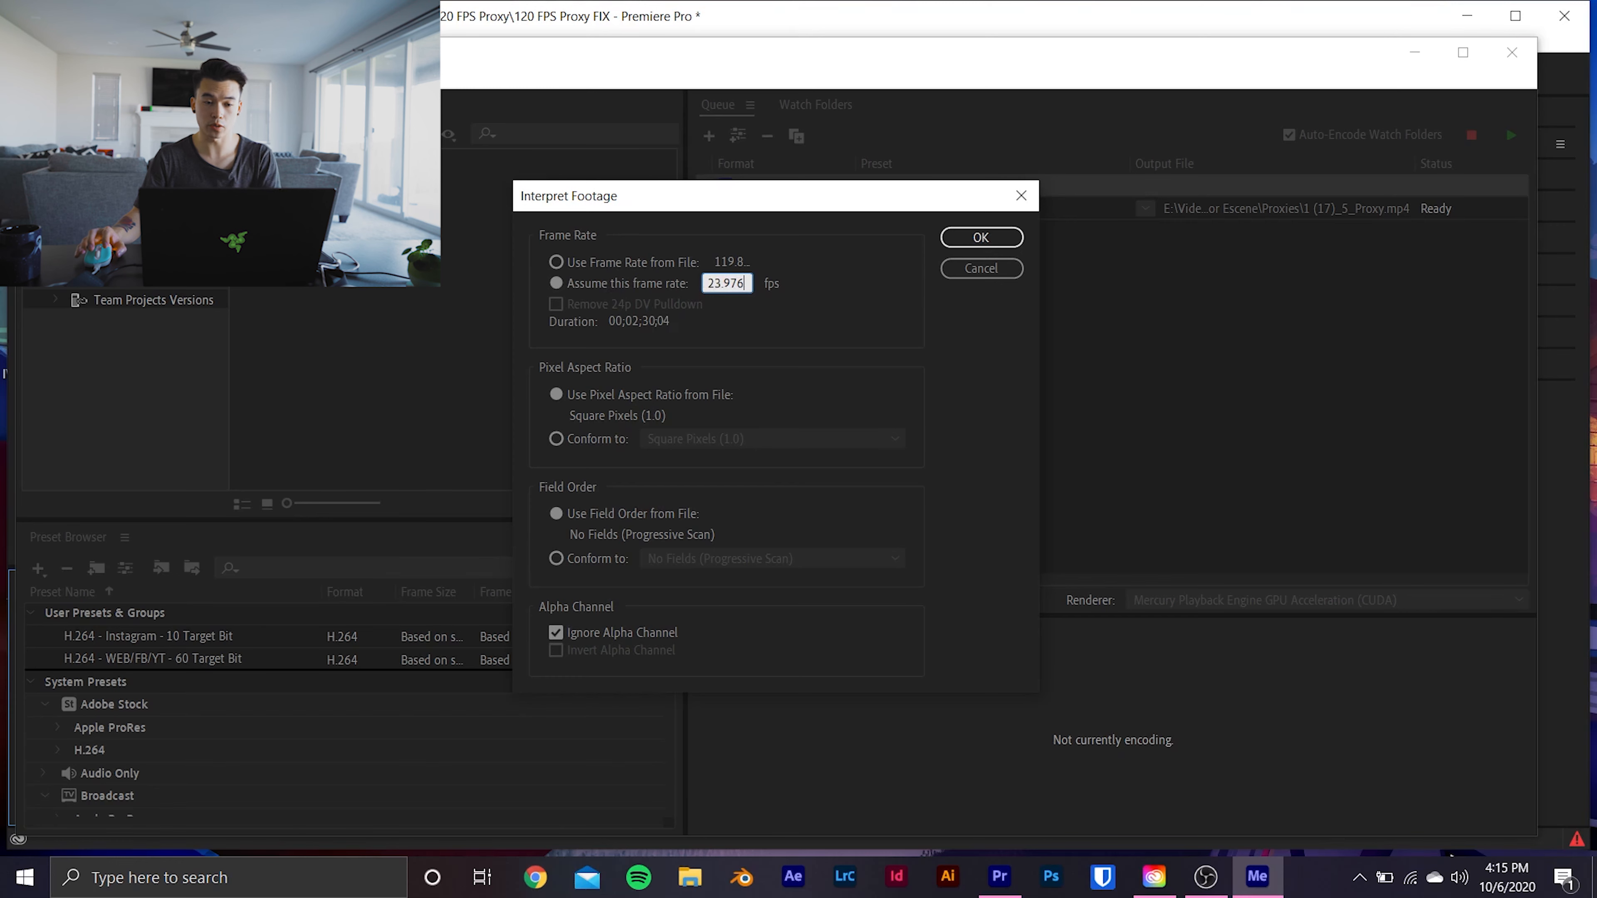
left_click(986, 242)
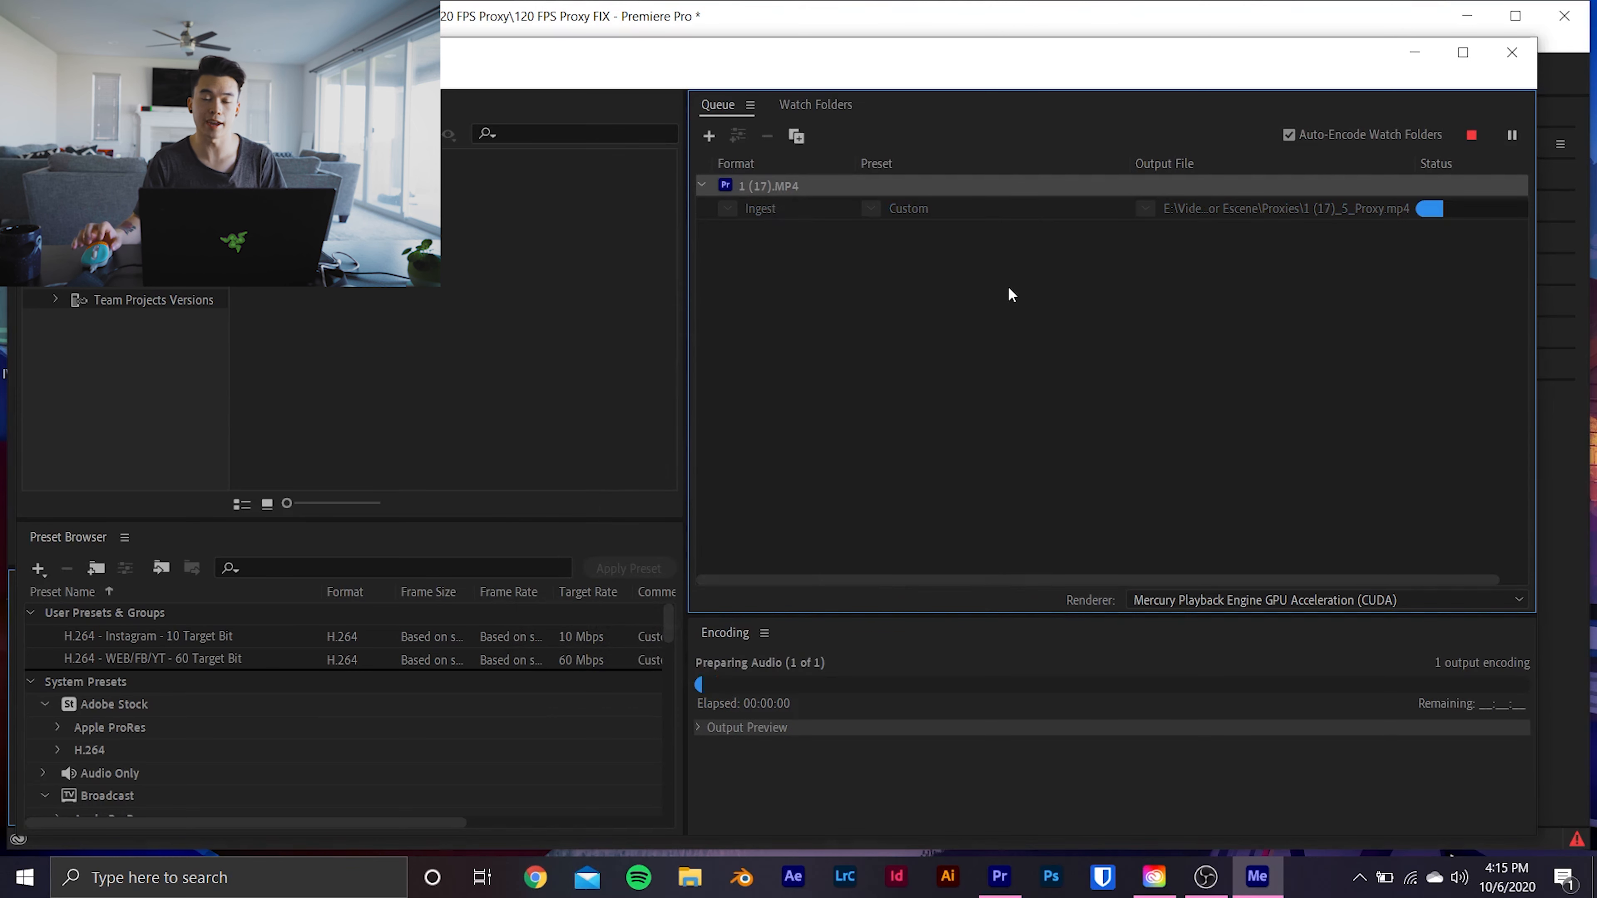
Return to Premiere Pro and play the 1 (17) sequence from several points to check that the proxy stays in sync
left_click(1567, 731)
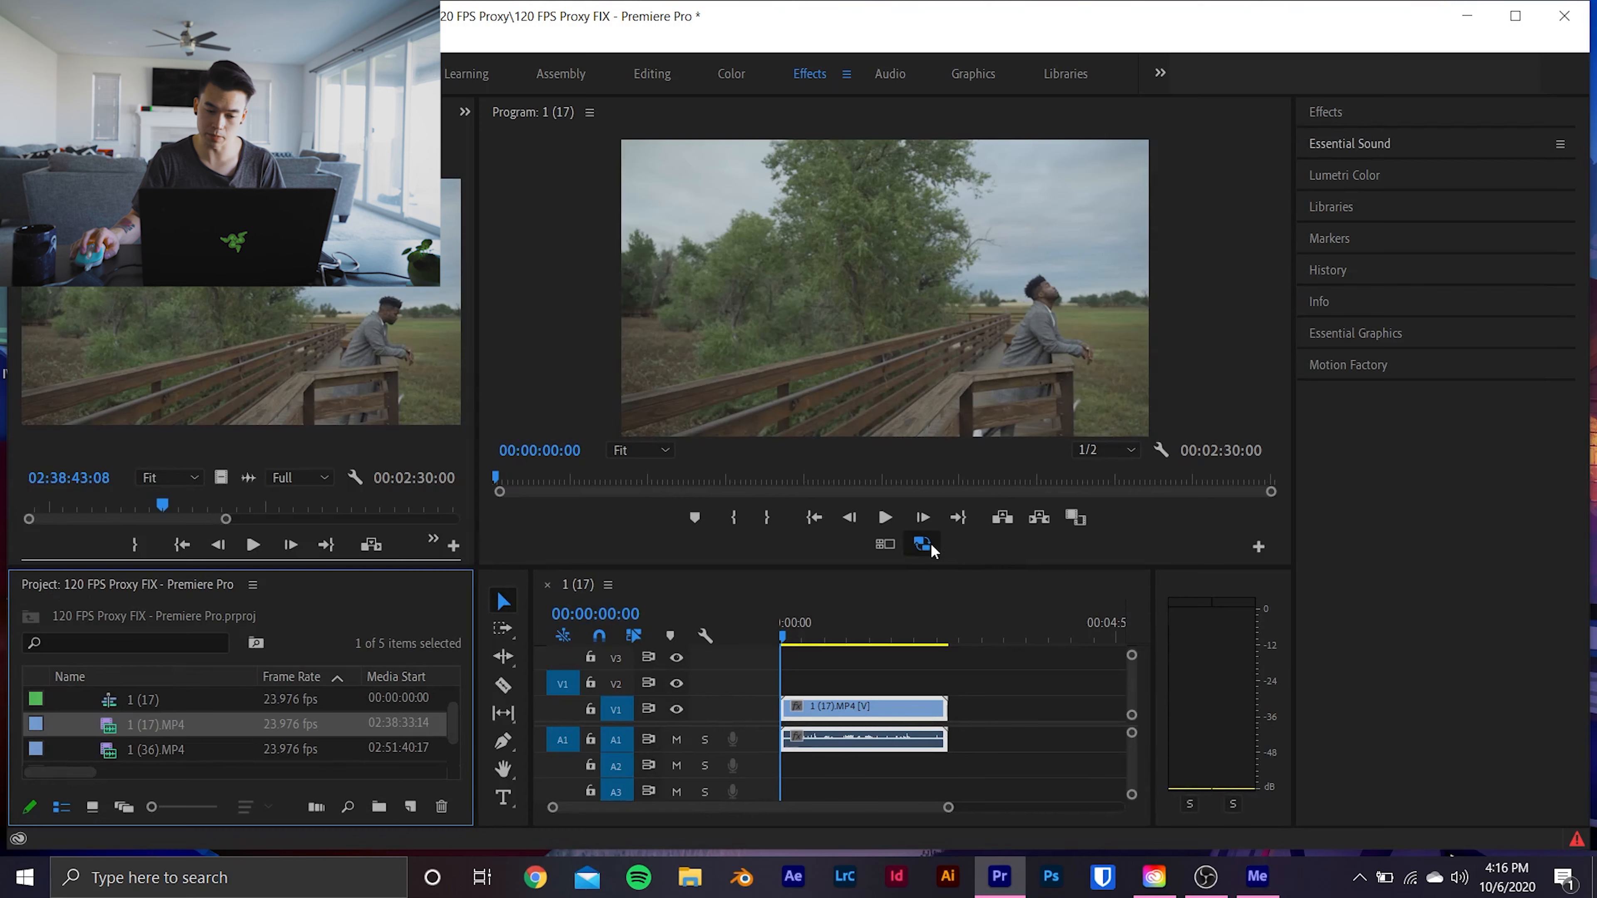
key("space")
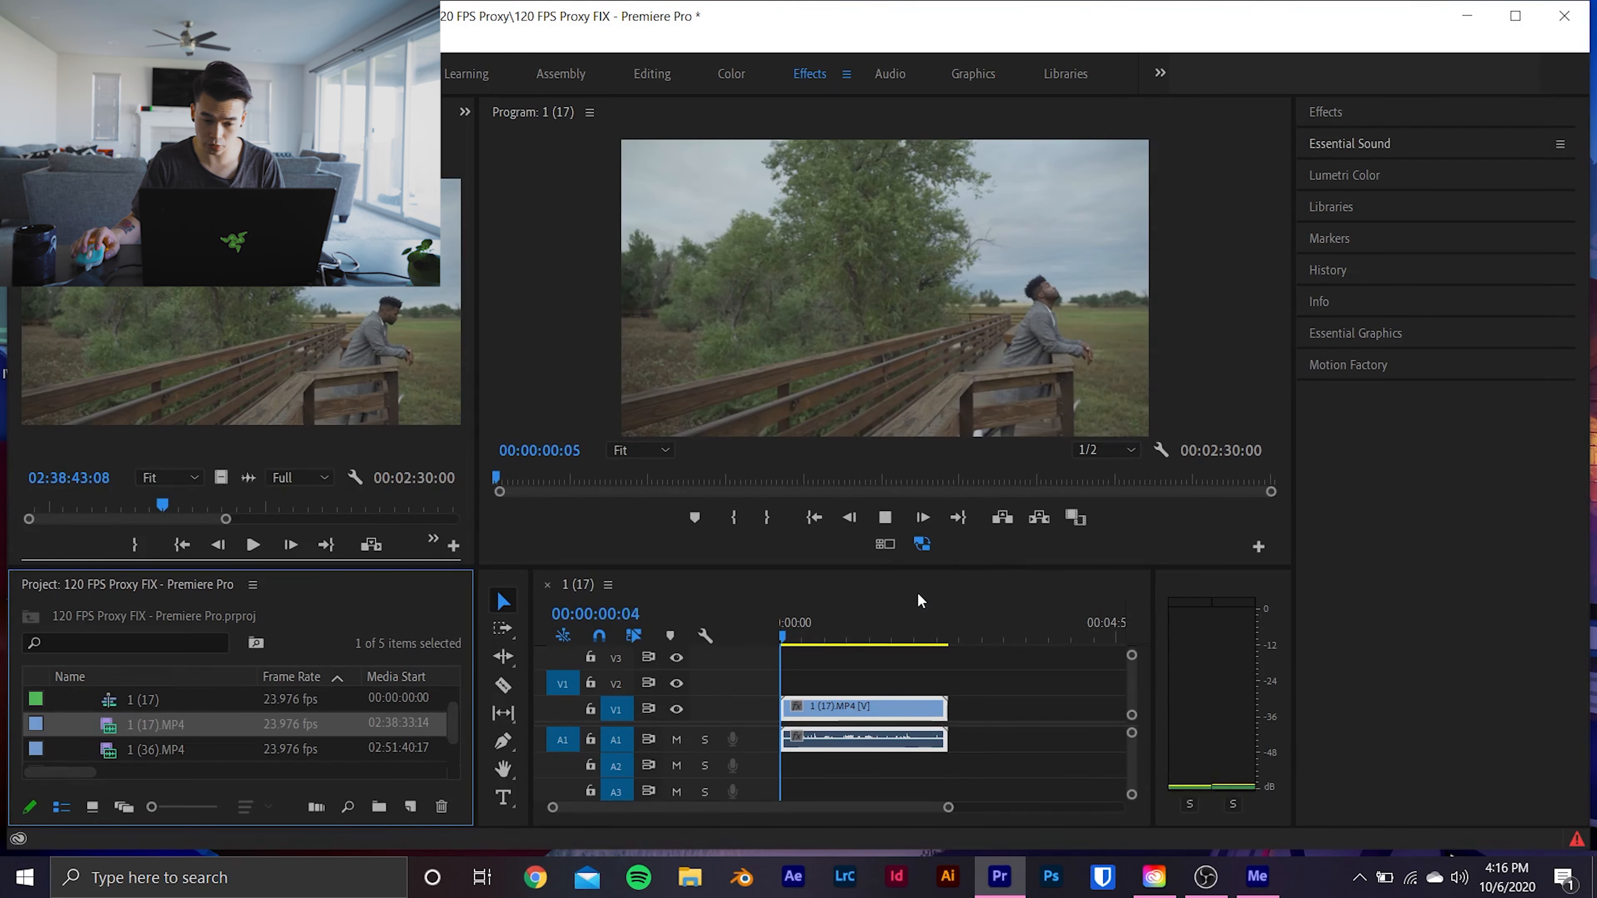
left_click(821, 641)
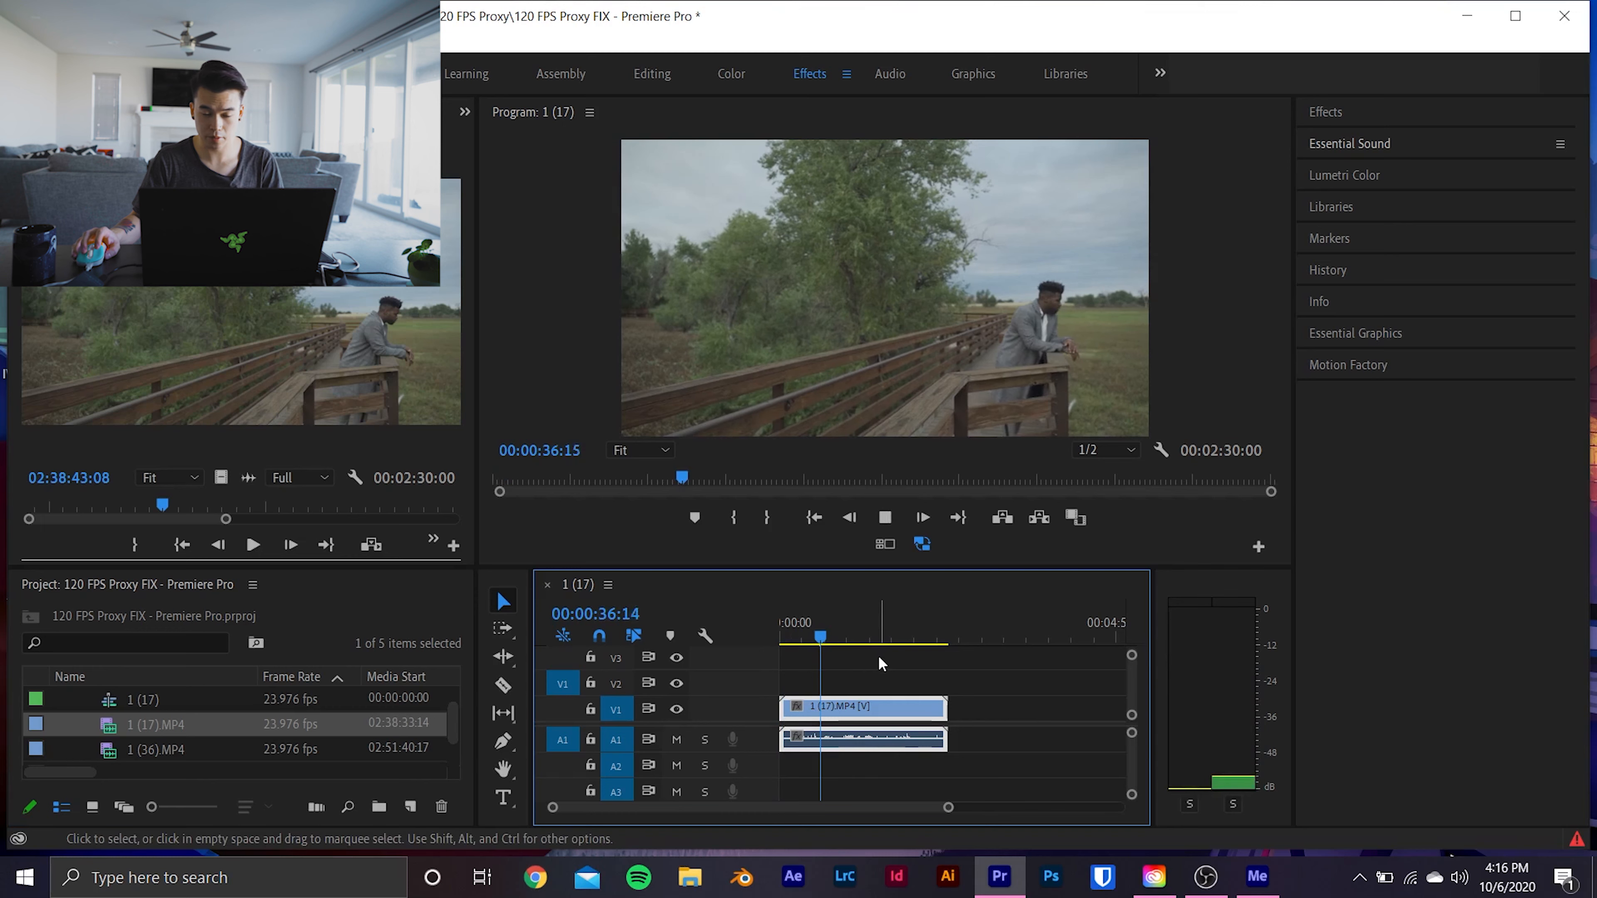
left_click(852, 638)
key("space")
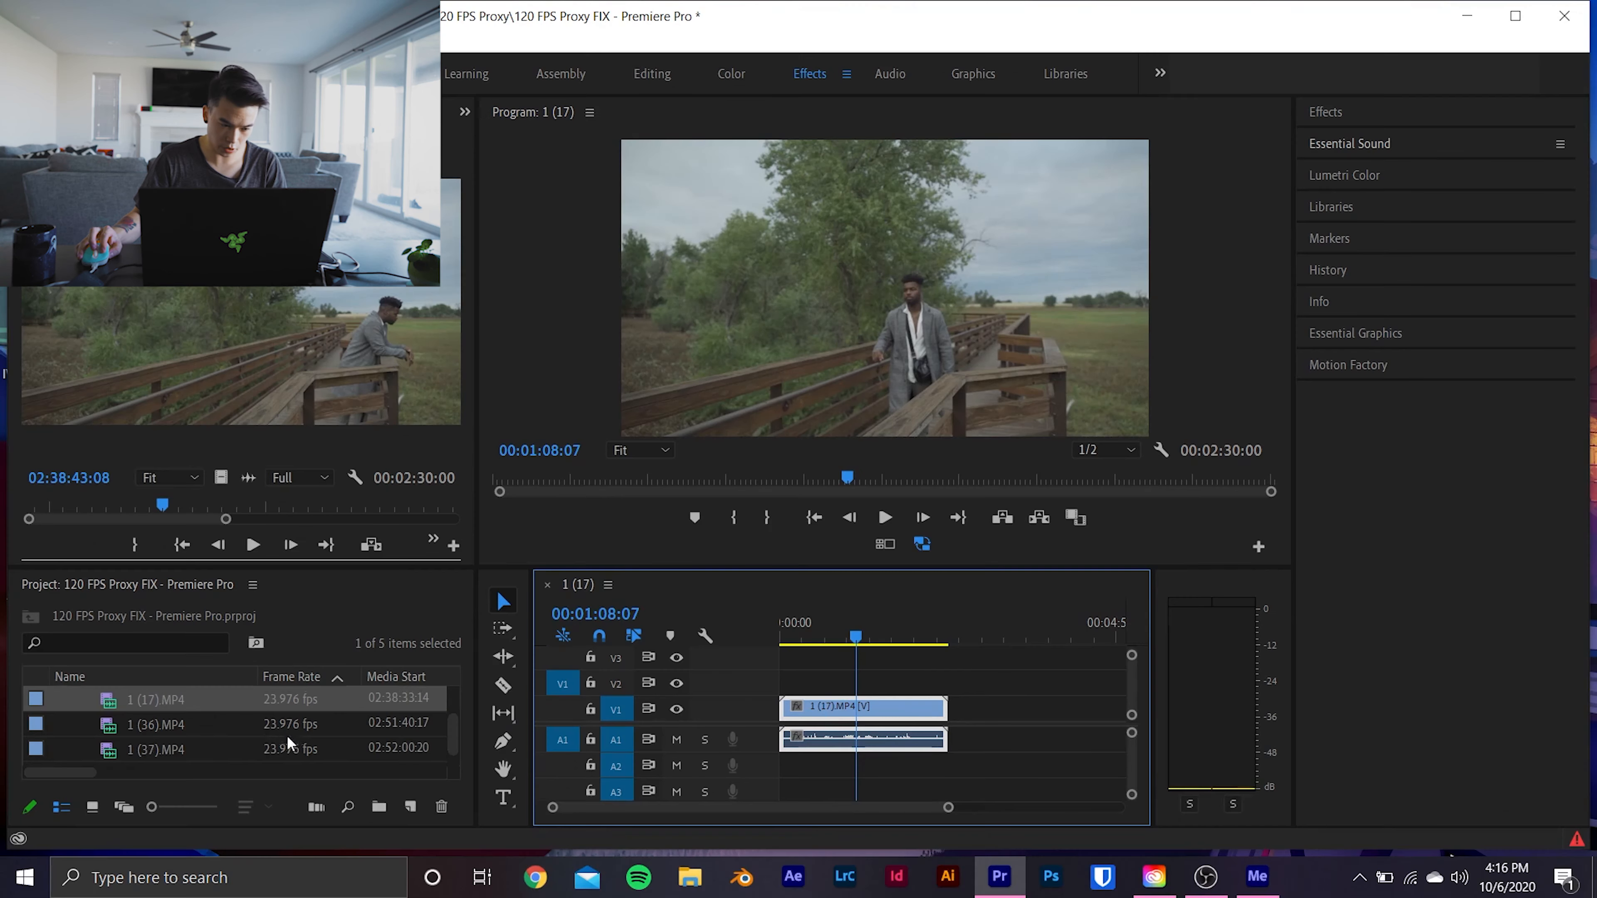
Create H.264 Low Resolution Proxy files for the clips 1 (17).MP4, 1 (36).MP4 and 1 (37).MP4, next to the original media
left_click(231, 746)
scroll(231, 745, "down", 1)
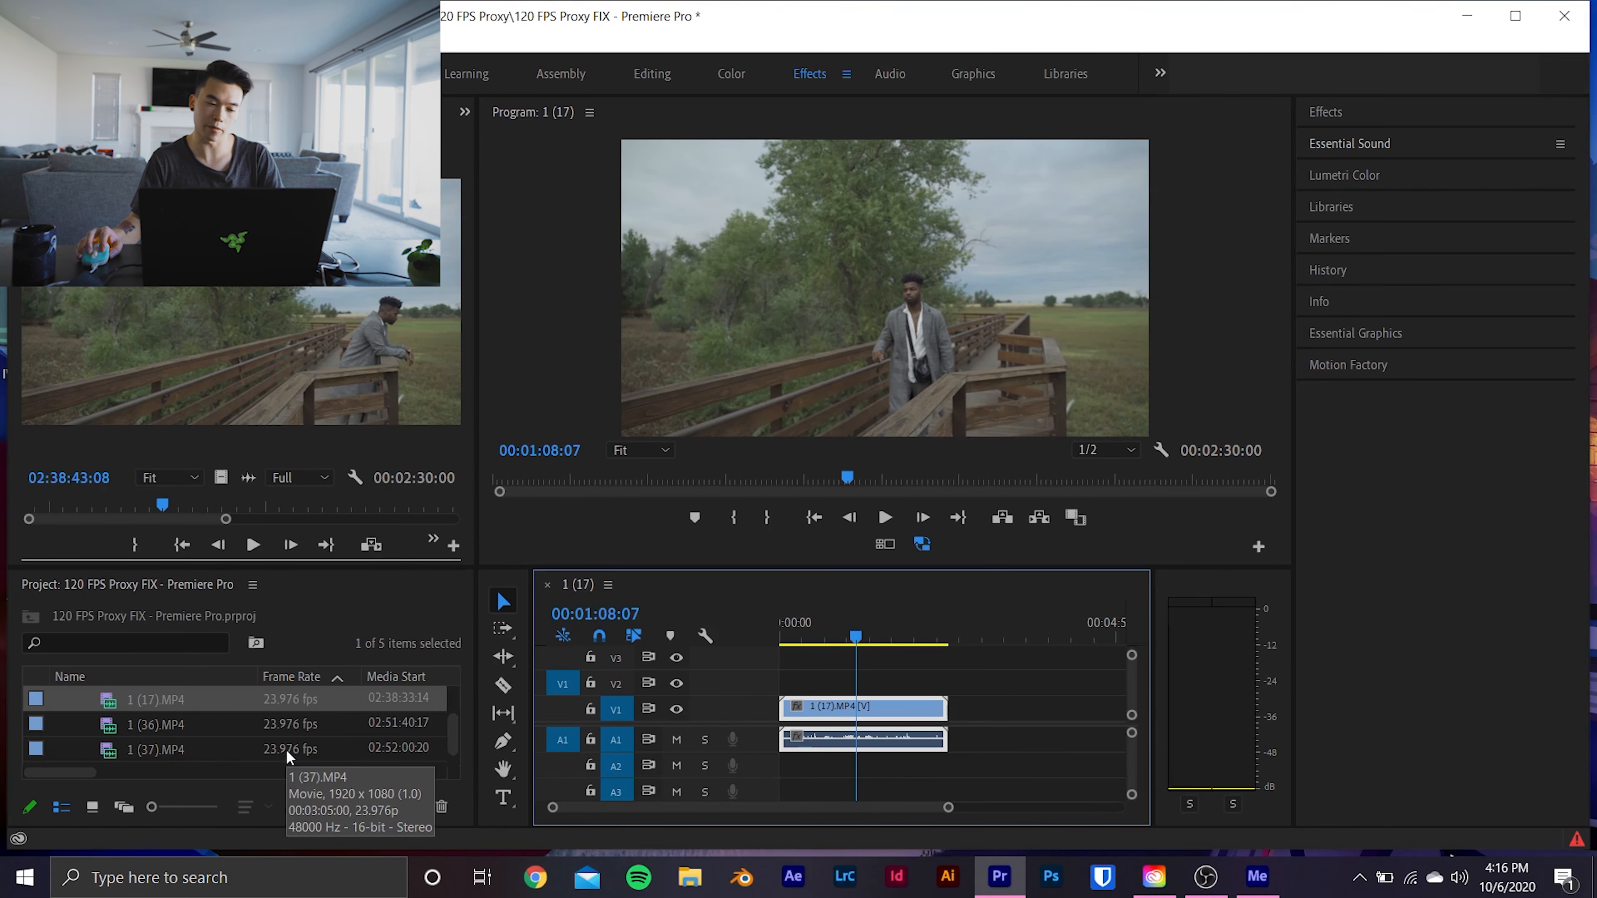
left_click(185, 744, "shift")
right_click(178, 746)
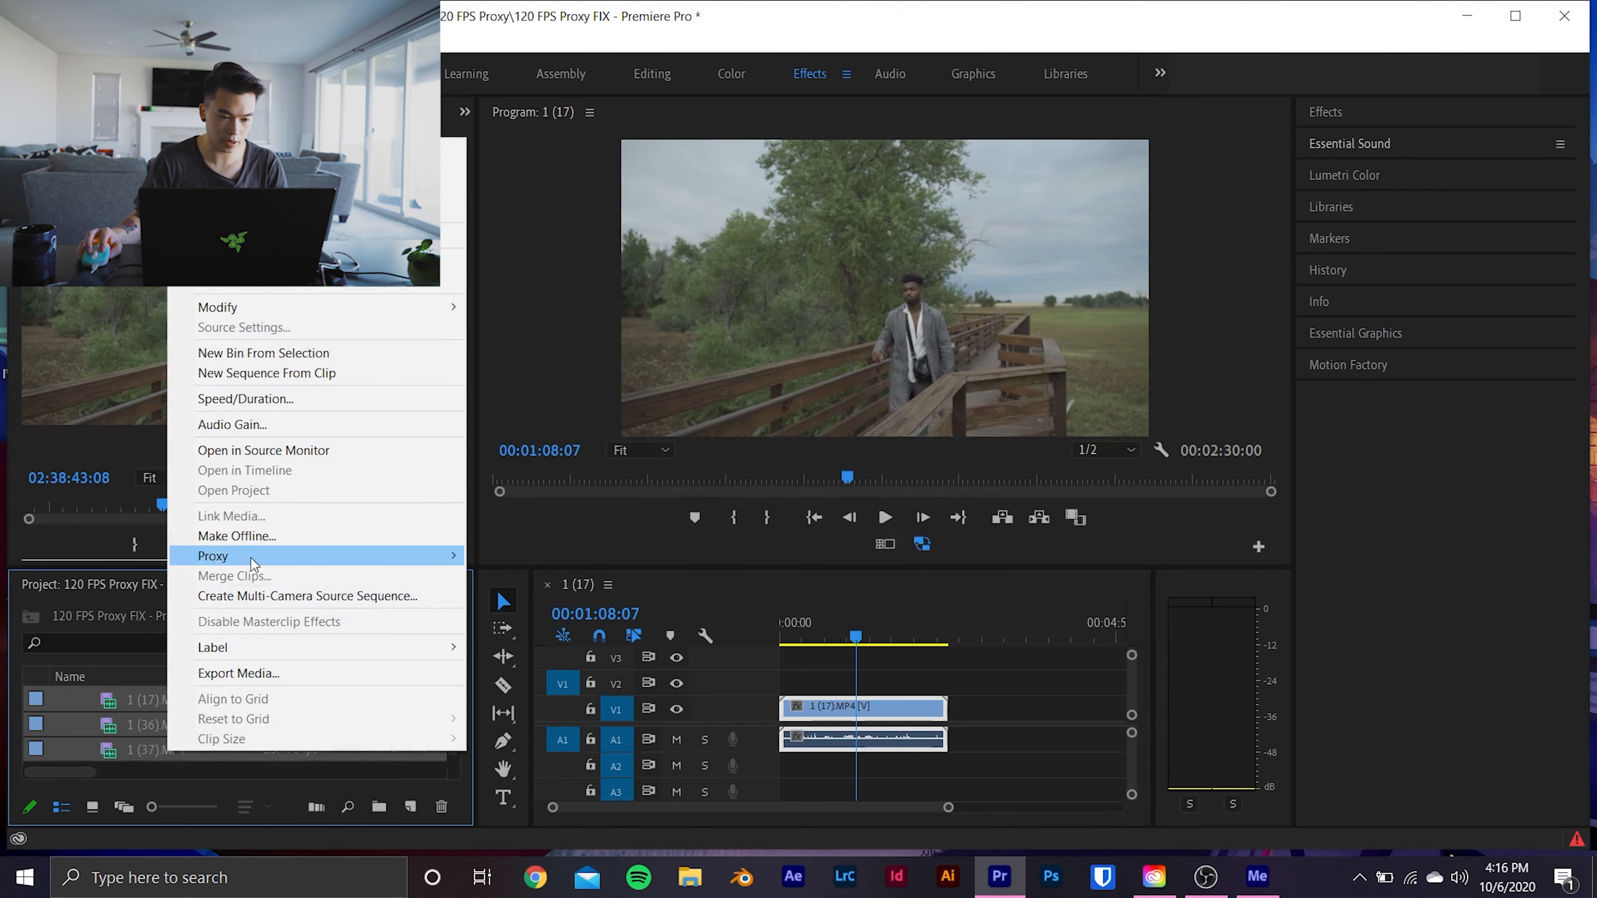
mouse_move(251, 563)
left_click(616, 556)
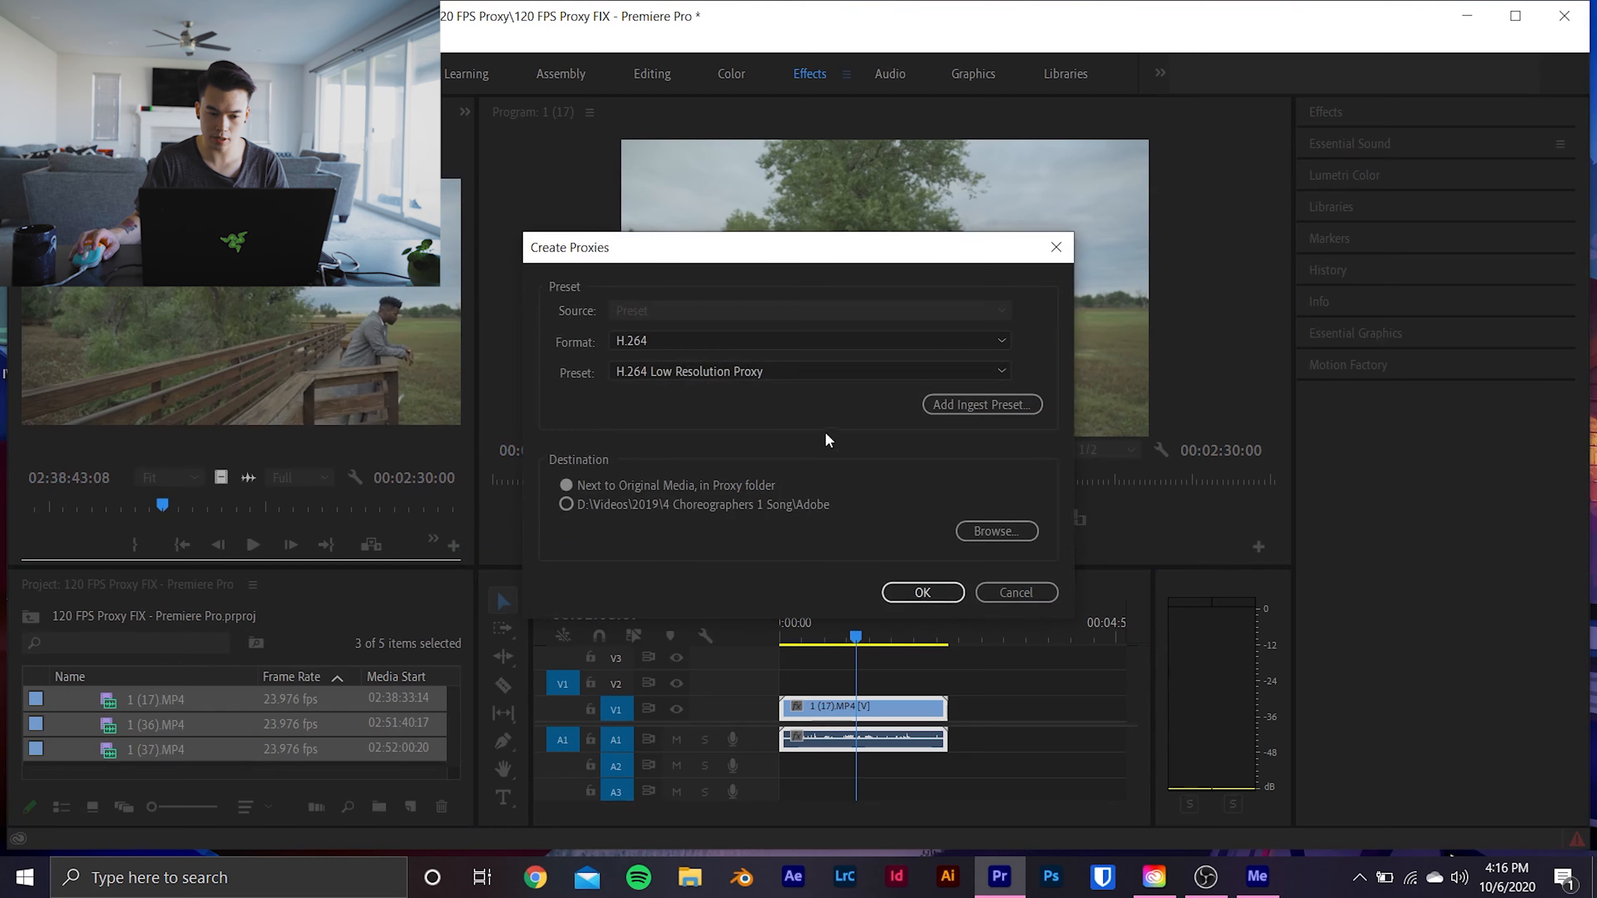
left_click(919, 590)
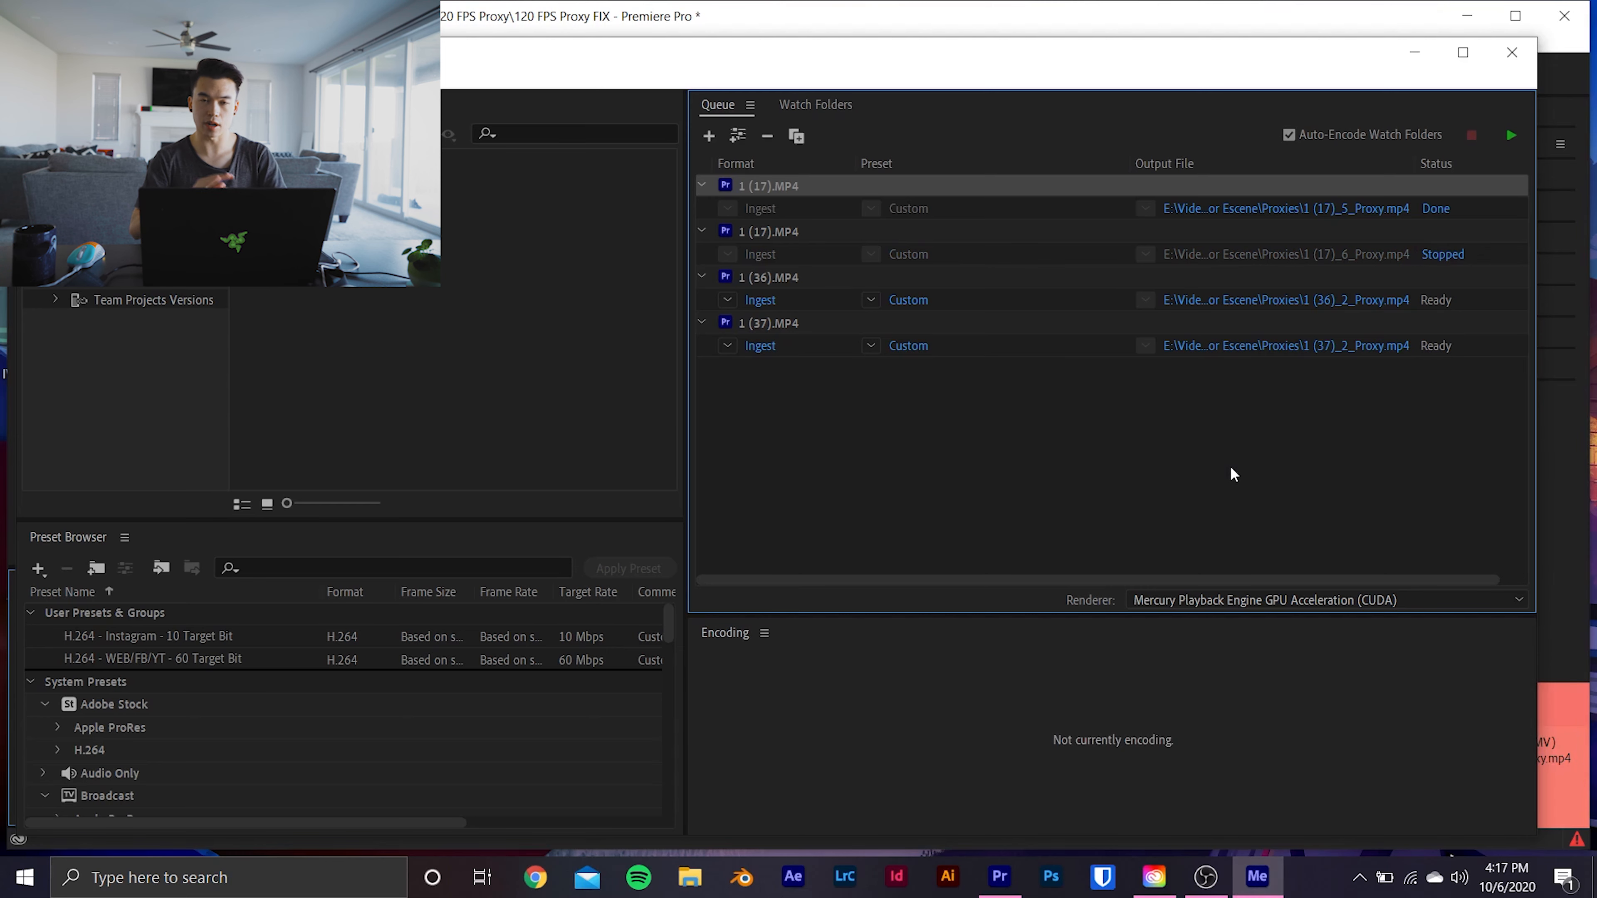
Reset the stopped 1 (17).MP4 job and encode the pending 1 (17), 1 (36) and 1 (37) jobs with footage interpreted at 23.976 fps
right_click(884, 234)
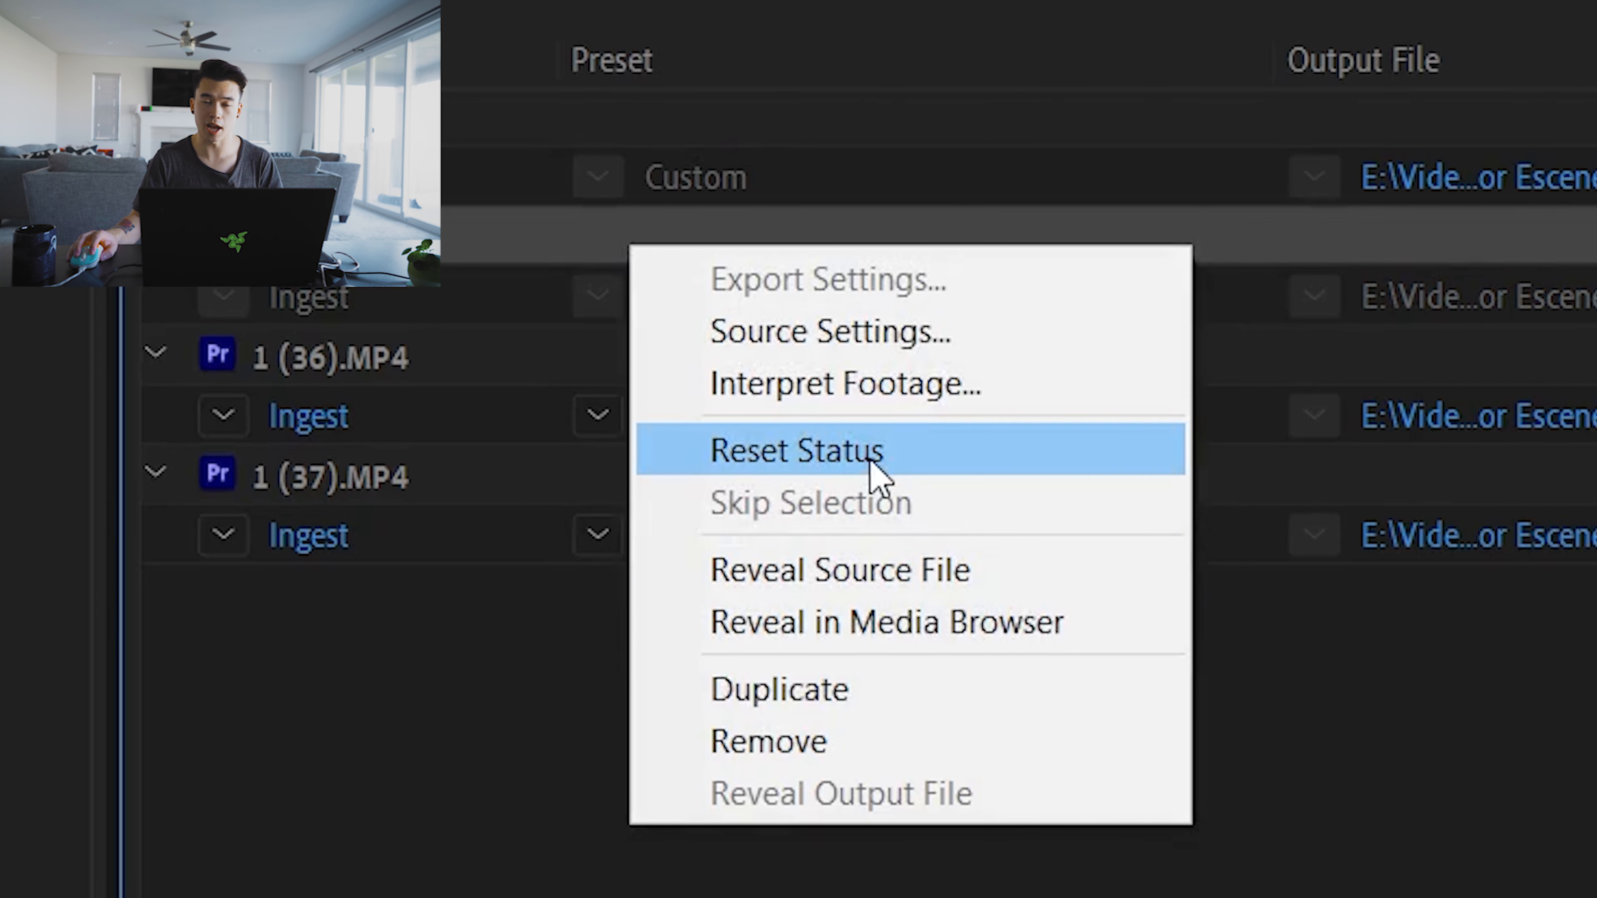
left_click(871, 458)
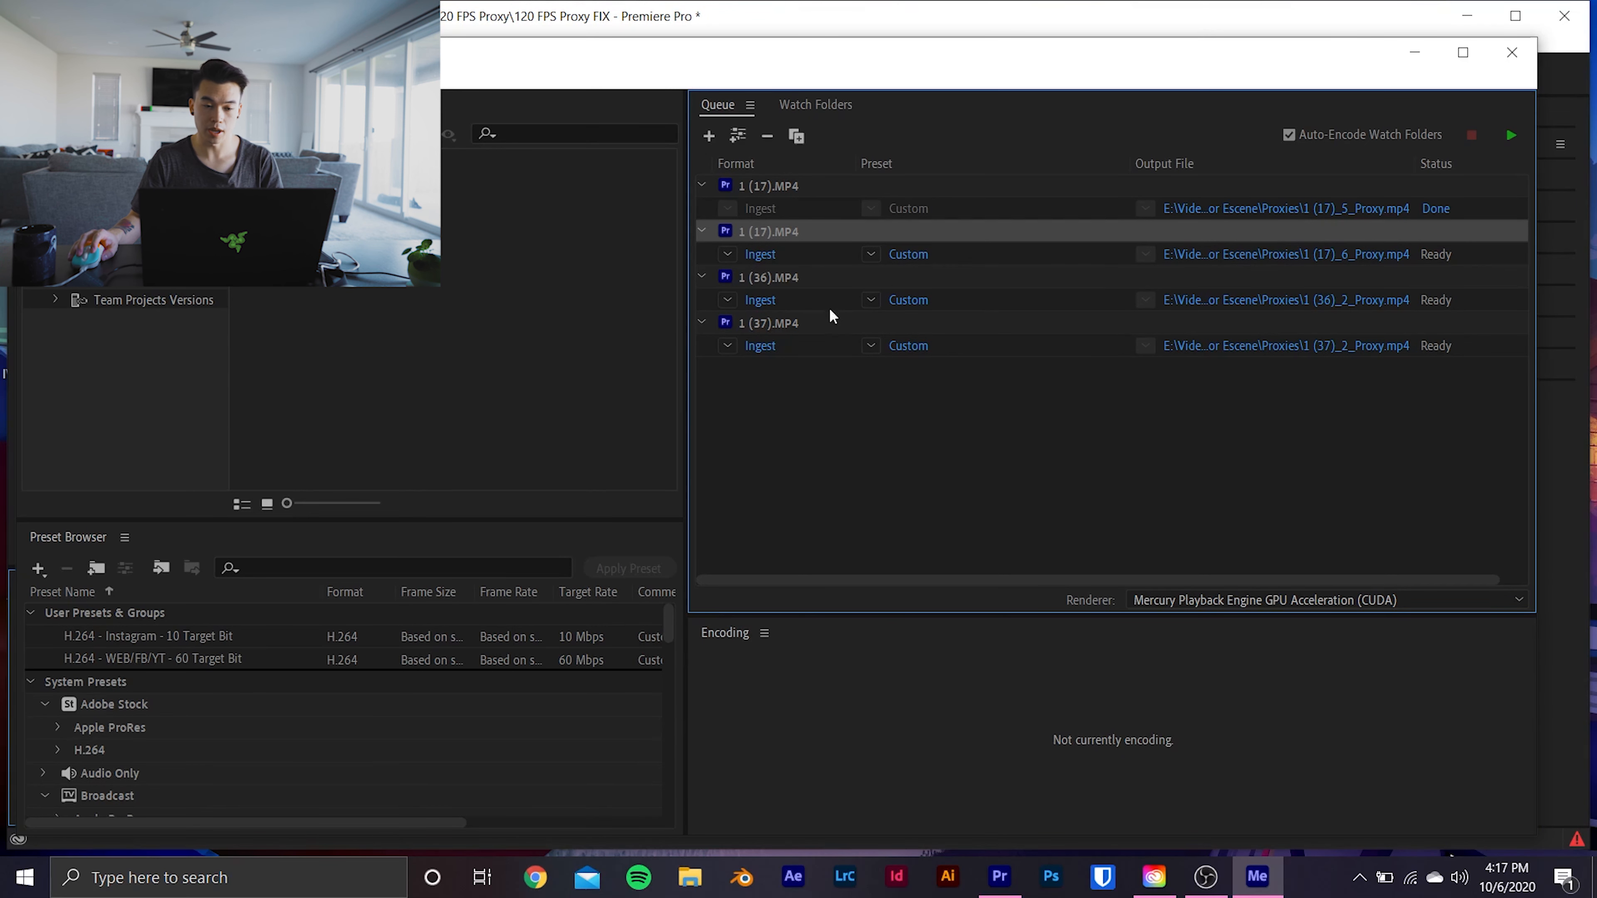
left_click(801, 328, "shift")
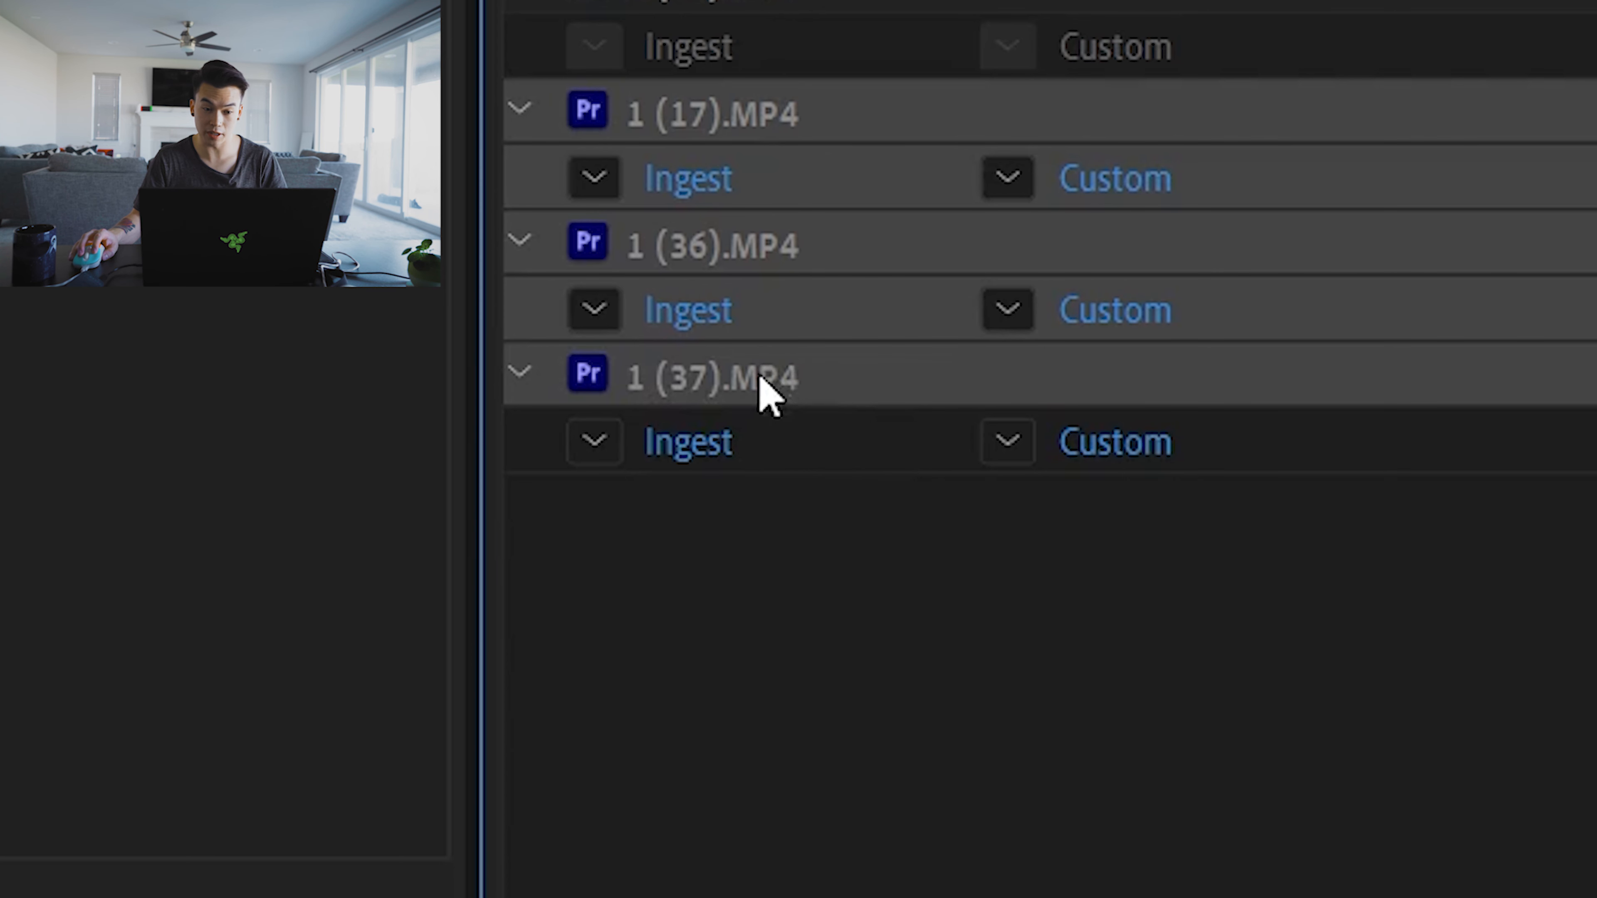
mouse_move(774, 378)
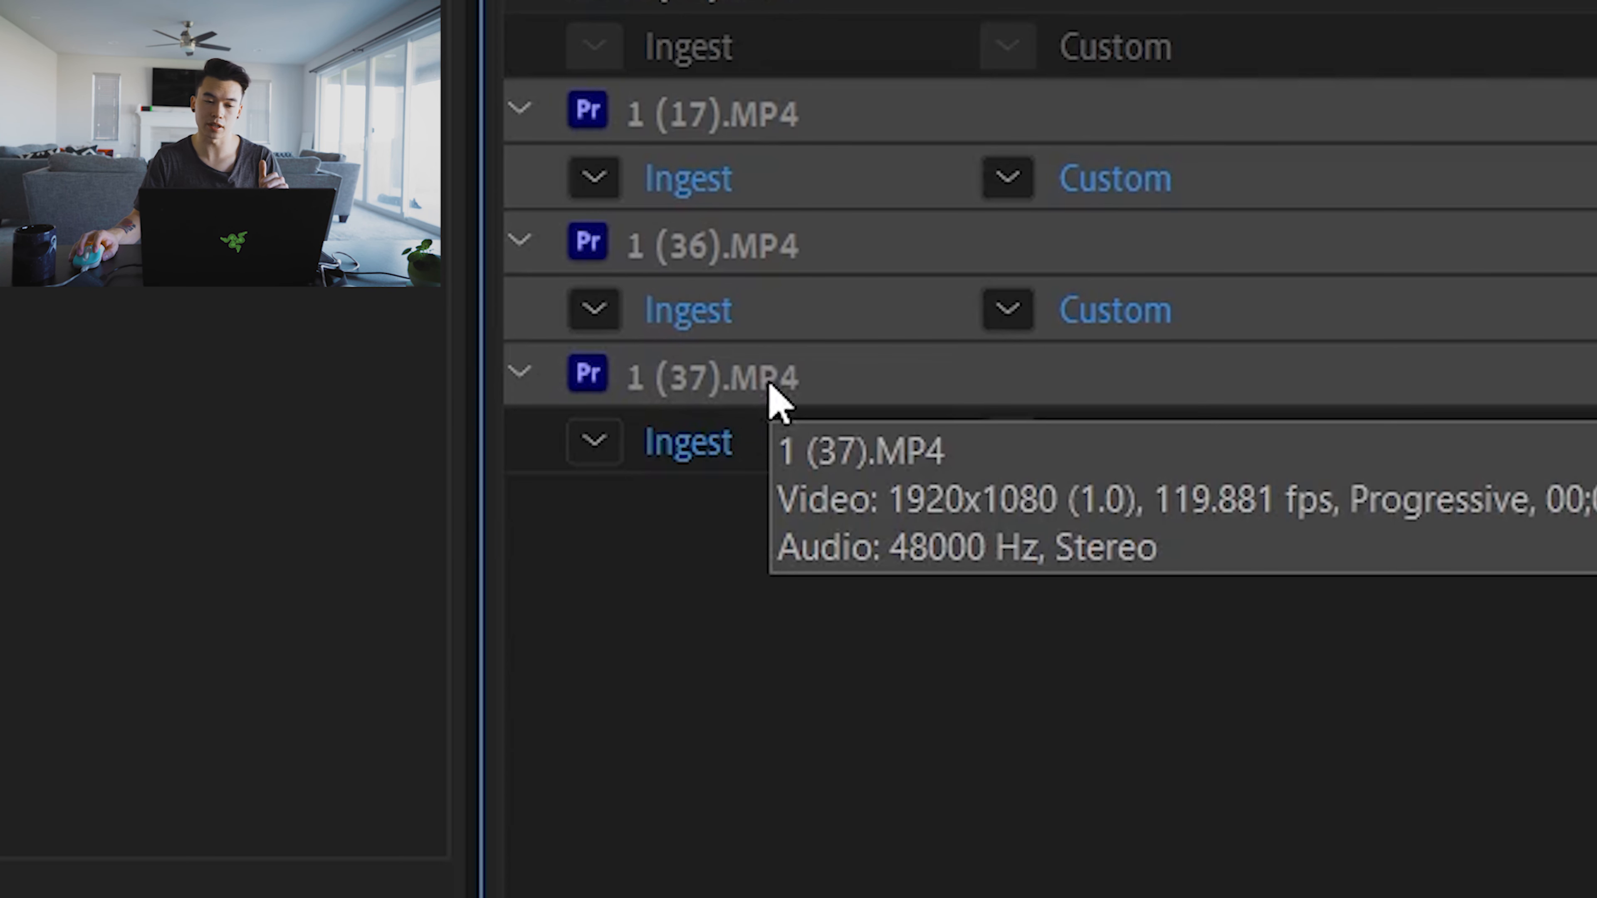
right_click(771, 381)
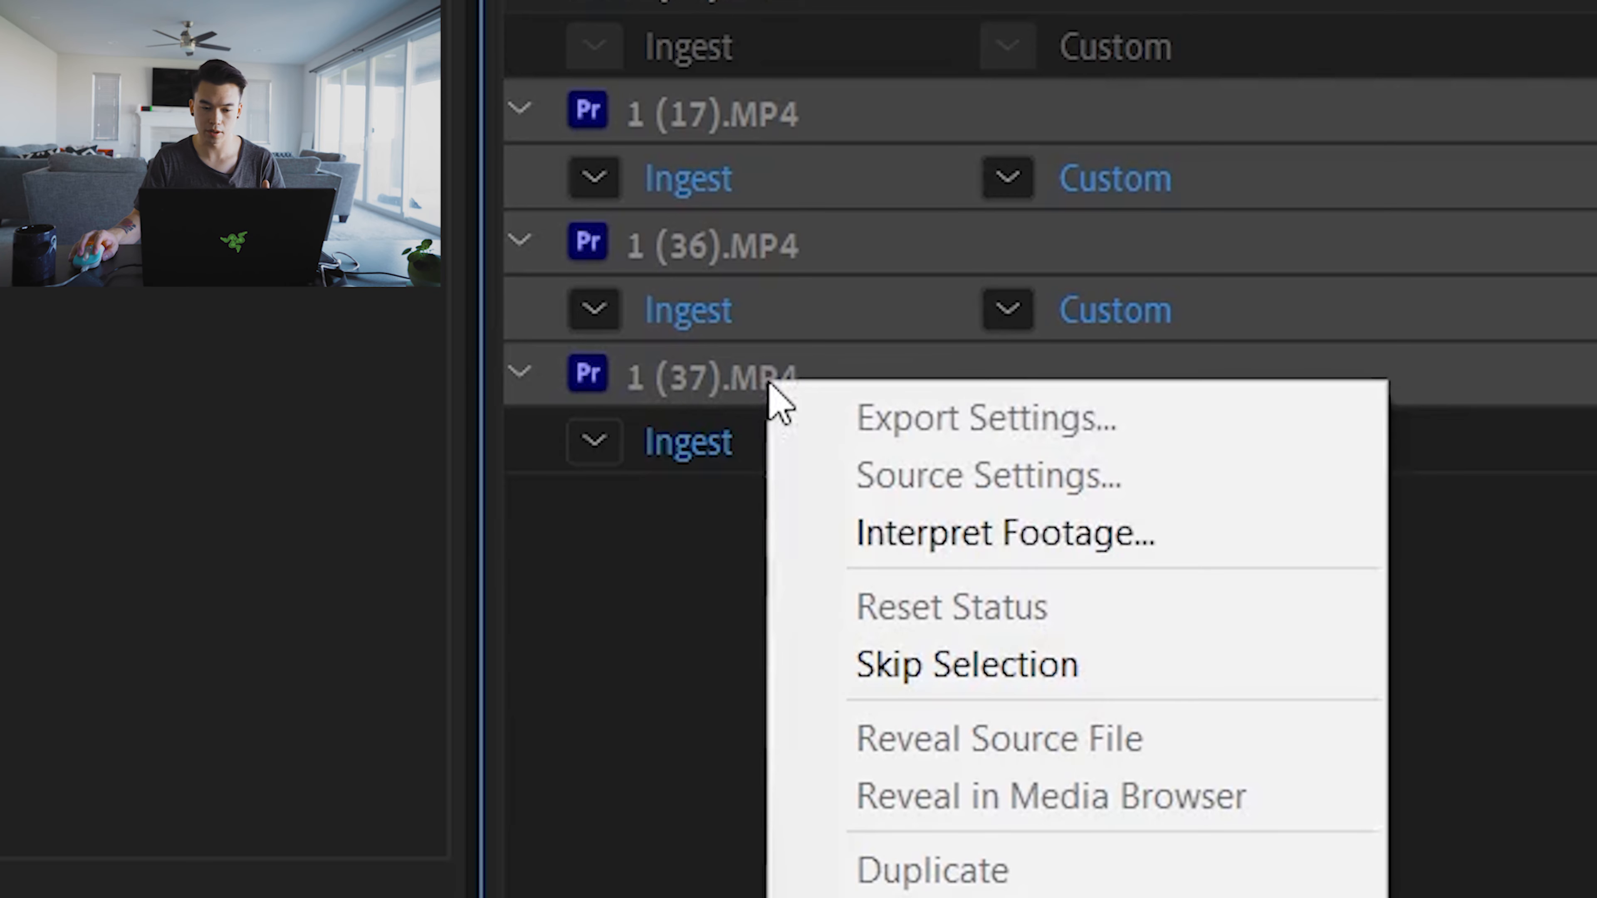
left_click(1019, 551)
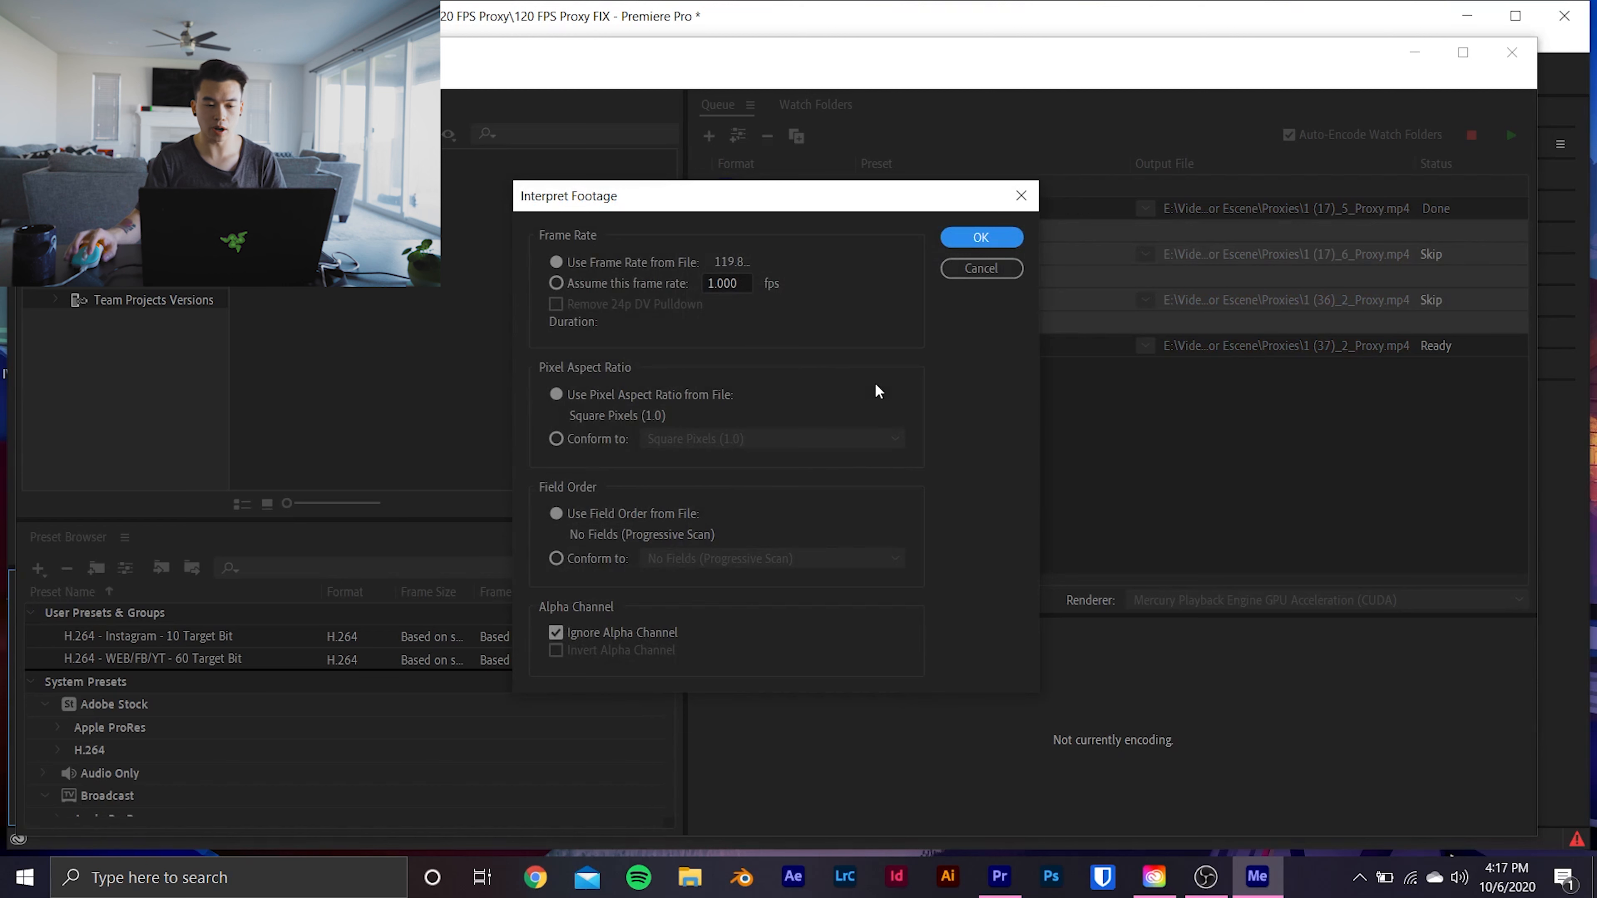
left_click(556, 283)
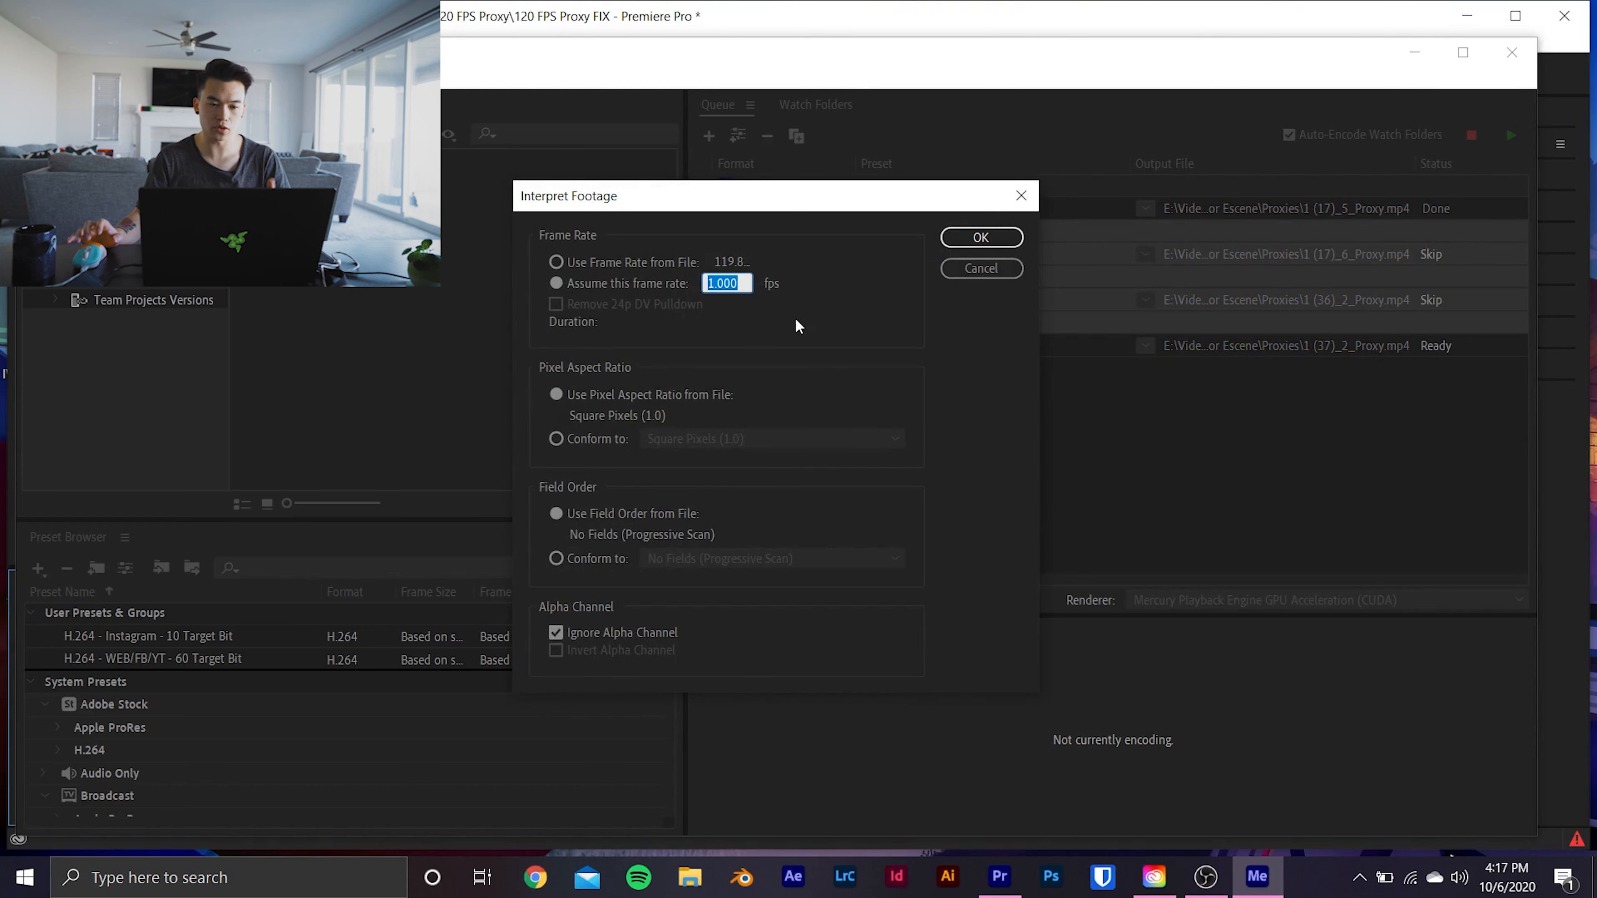
type("23.976")
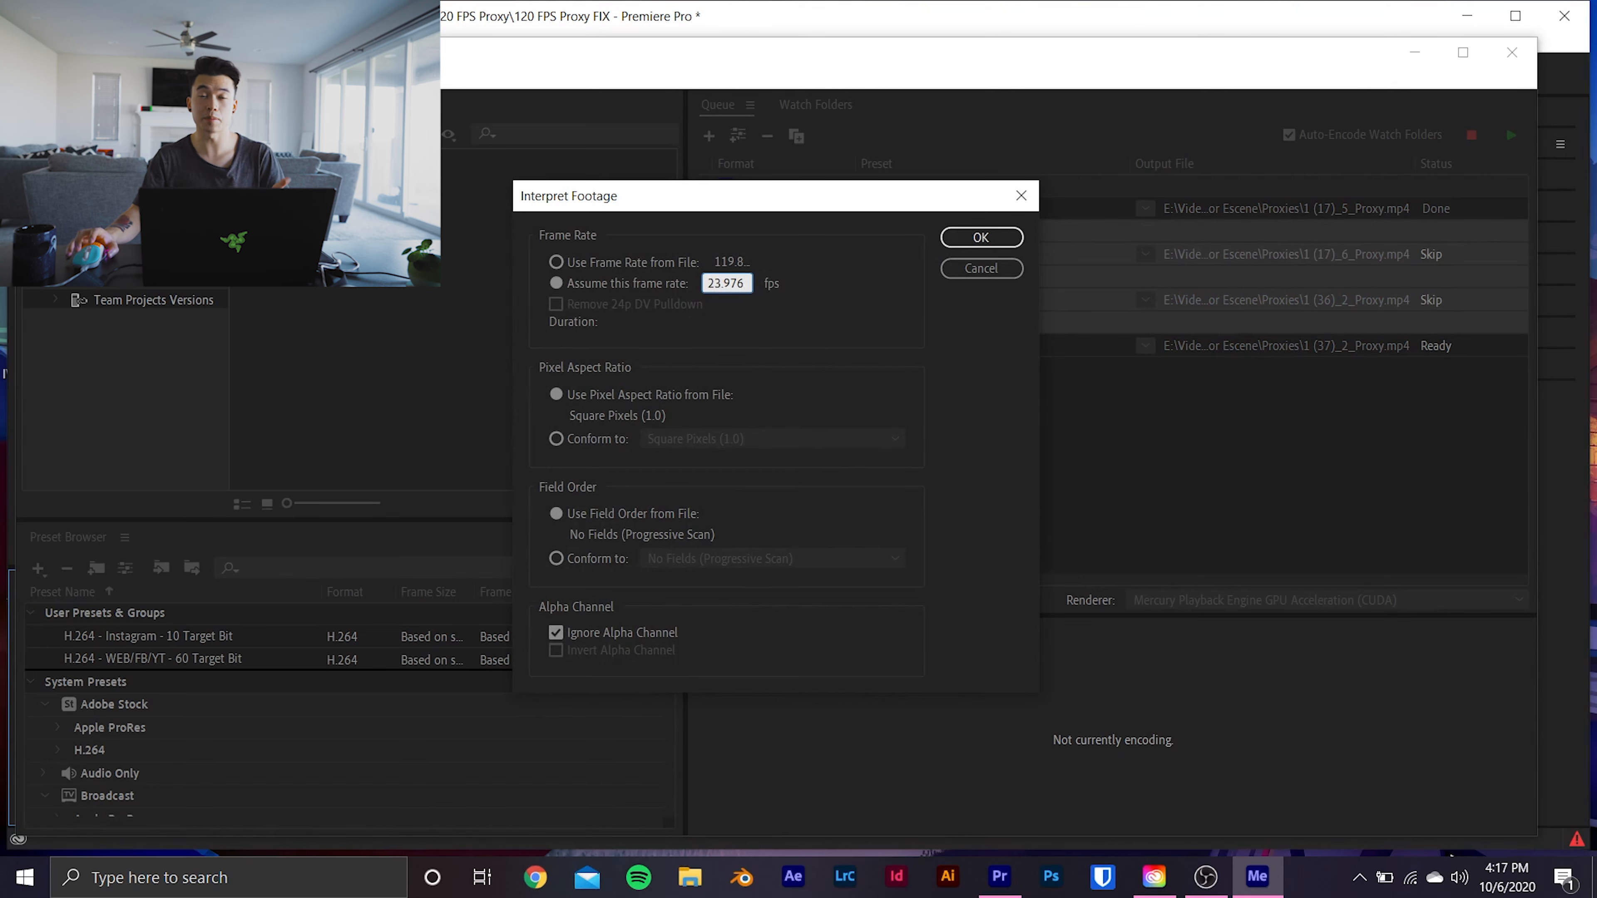
left_click(989, 238)
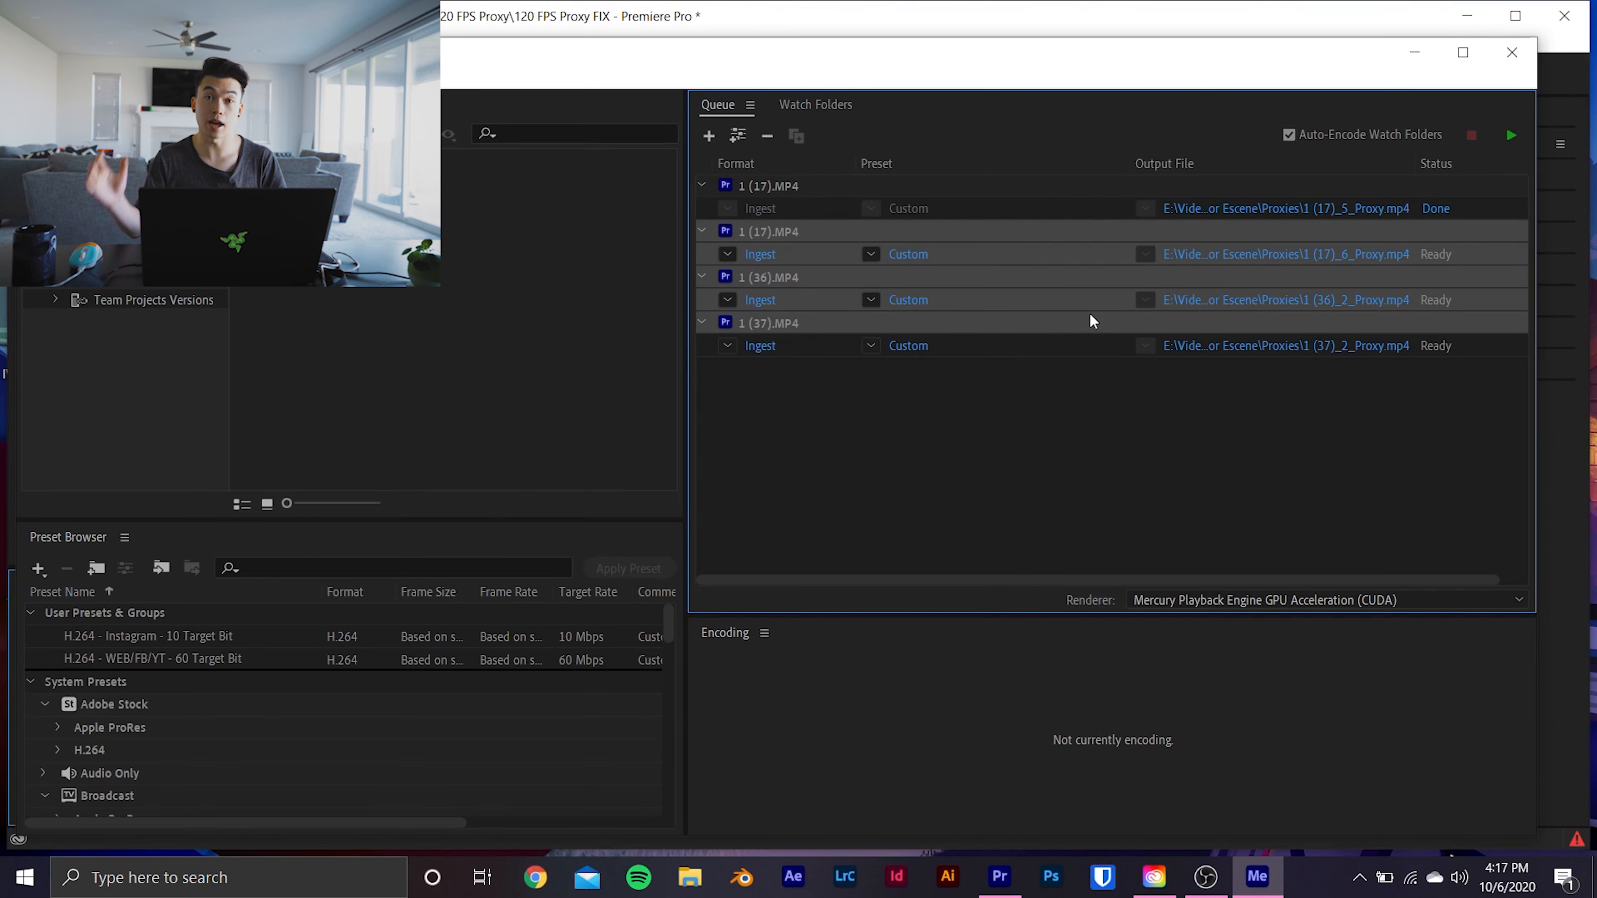
key("Return")
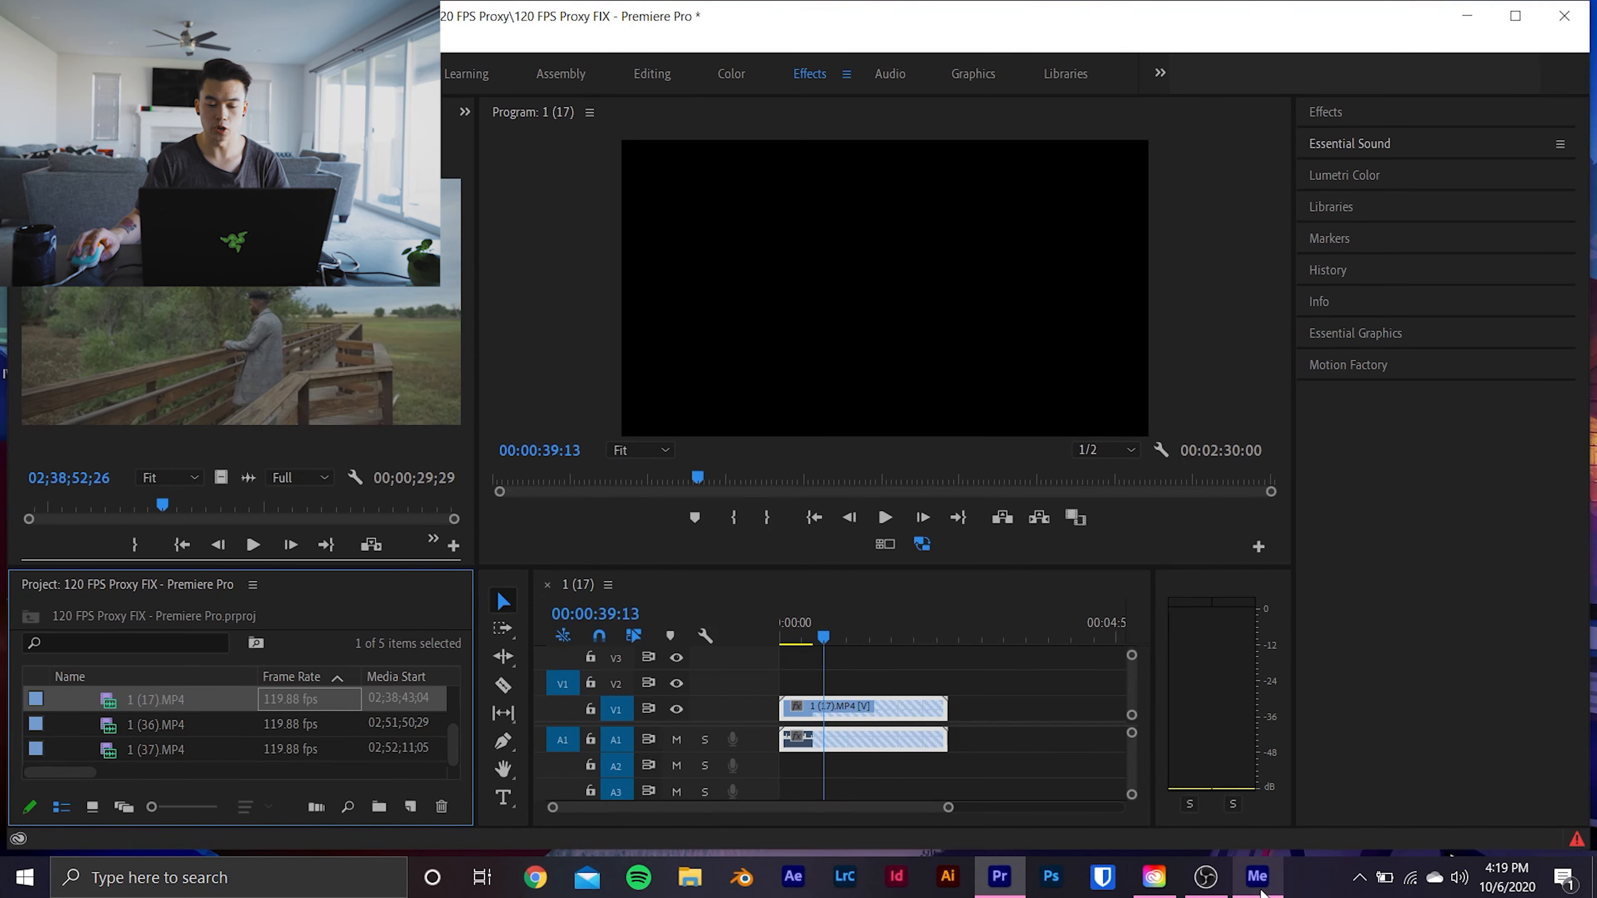
In Premiere Pro, expand the 120 FPS bin and check the frame rates listed for 1 (17).MP4, 1 (36).MP4 and 1 (37).MP4
mouse_move(1257, 879)
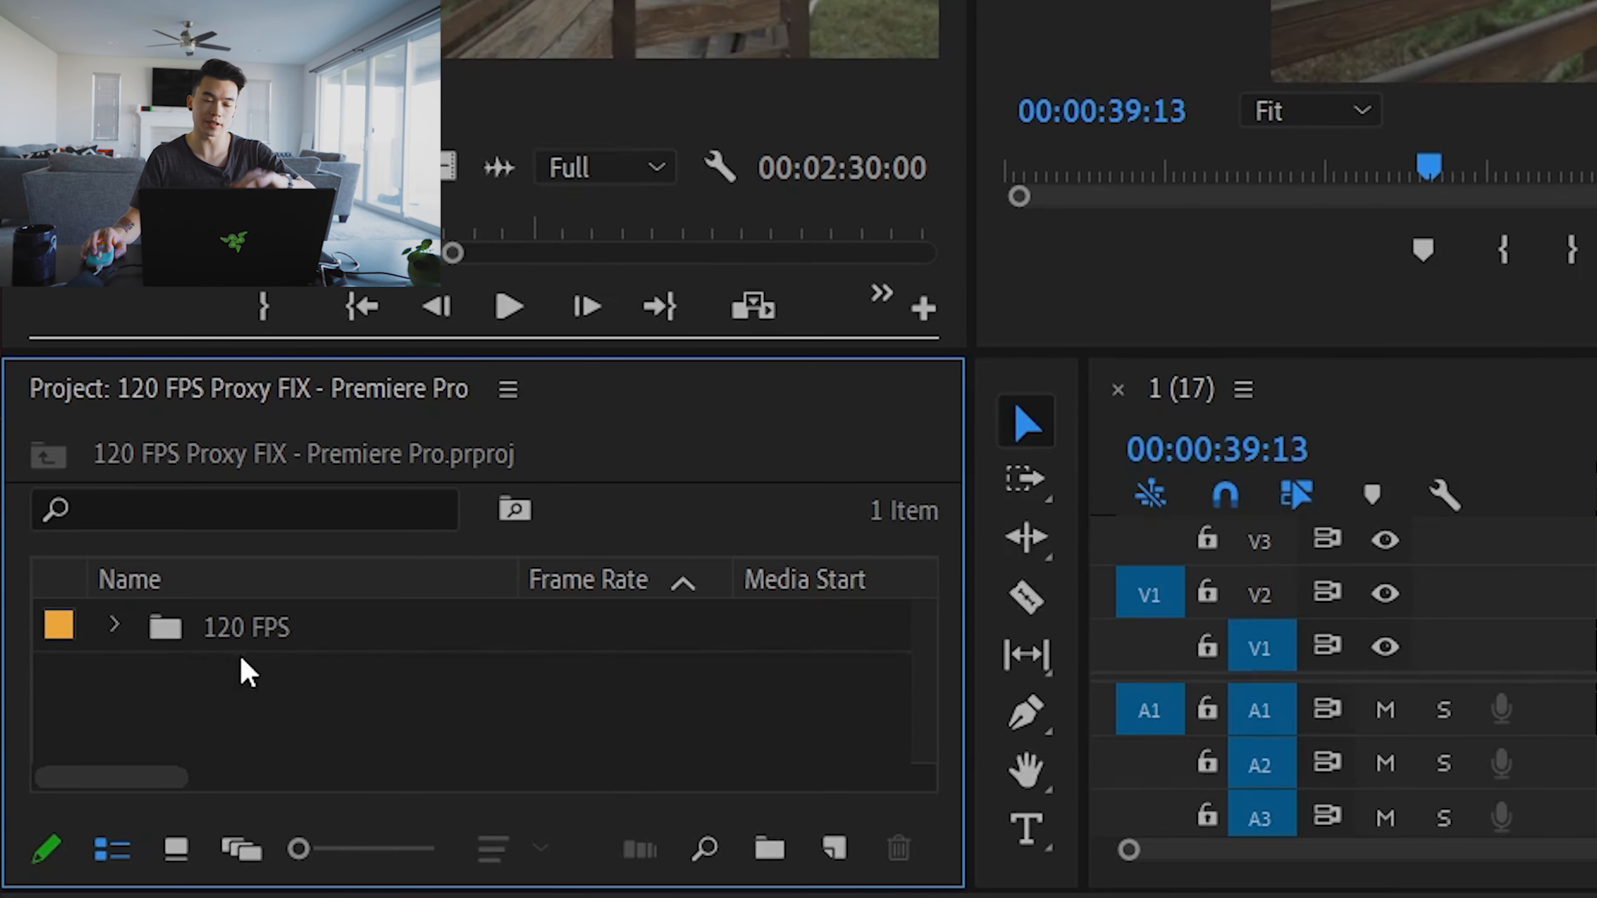
left_click(112, 624)
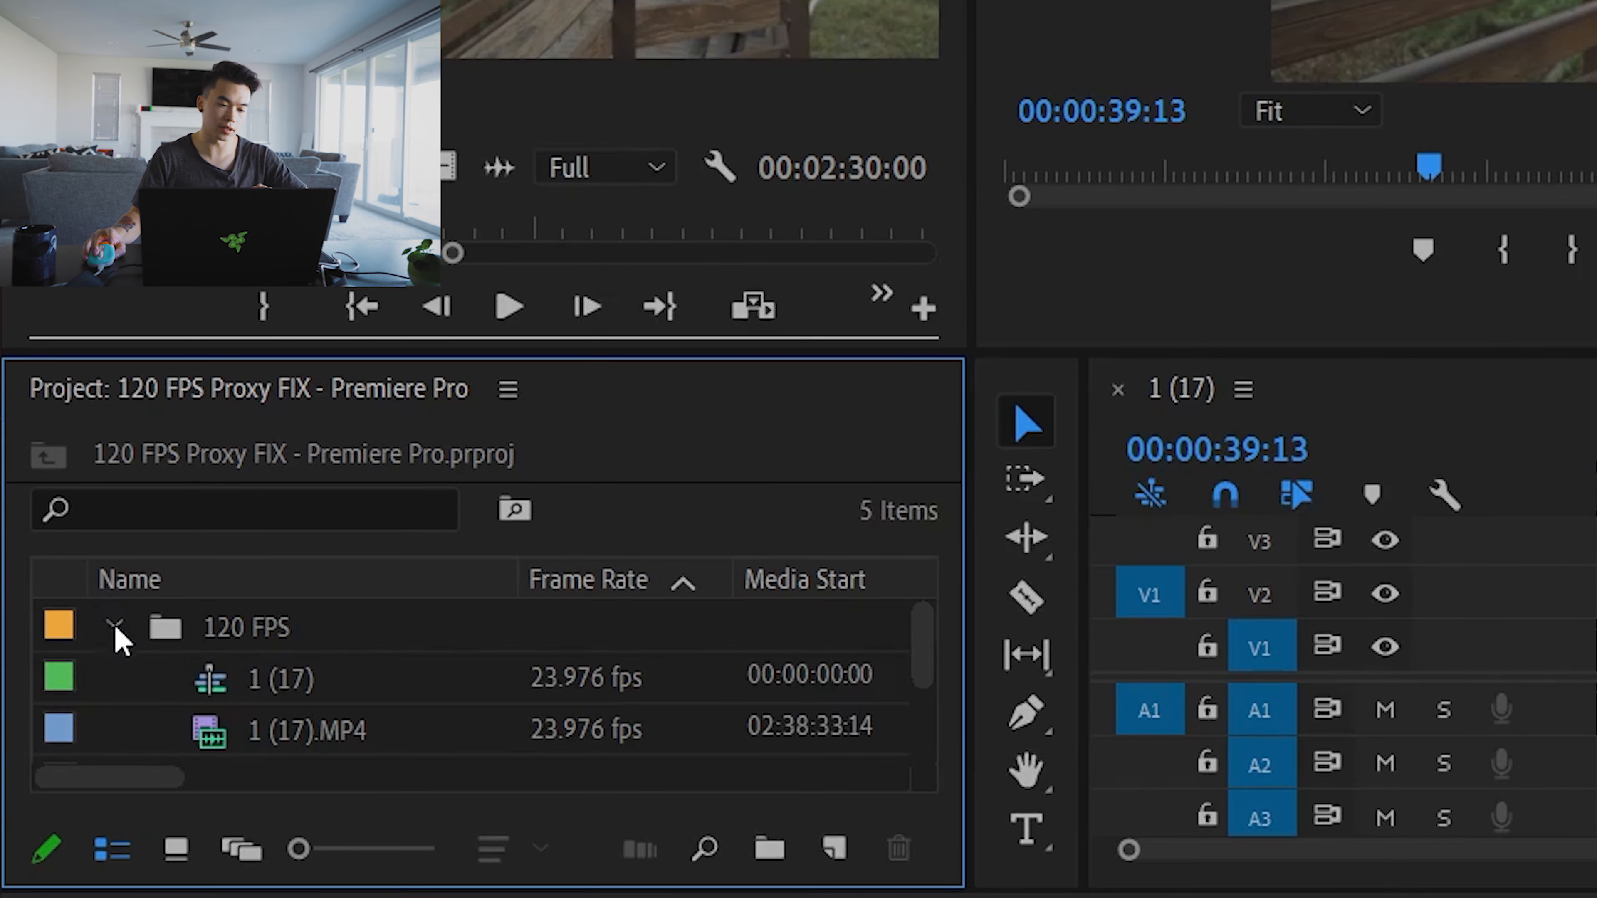
left_click_drag(930, 680, 924, 761)
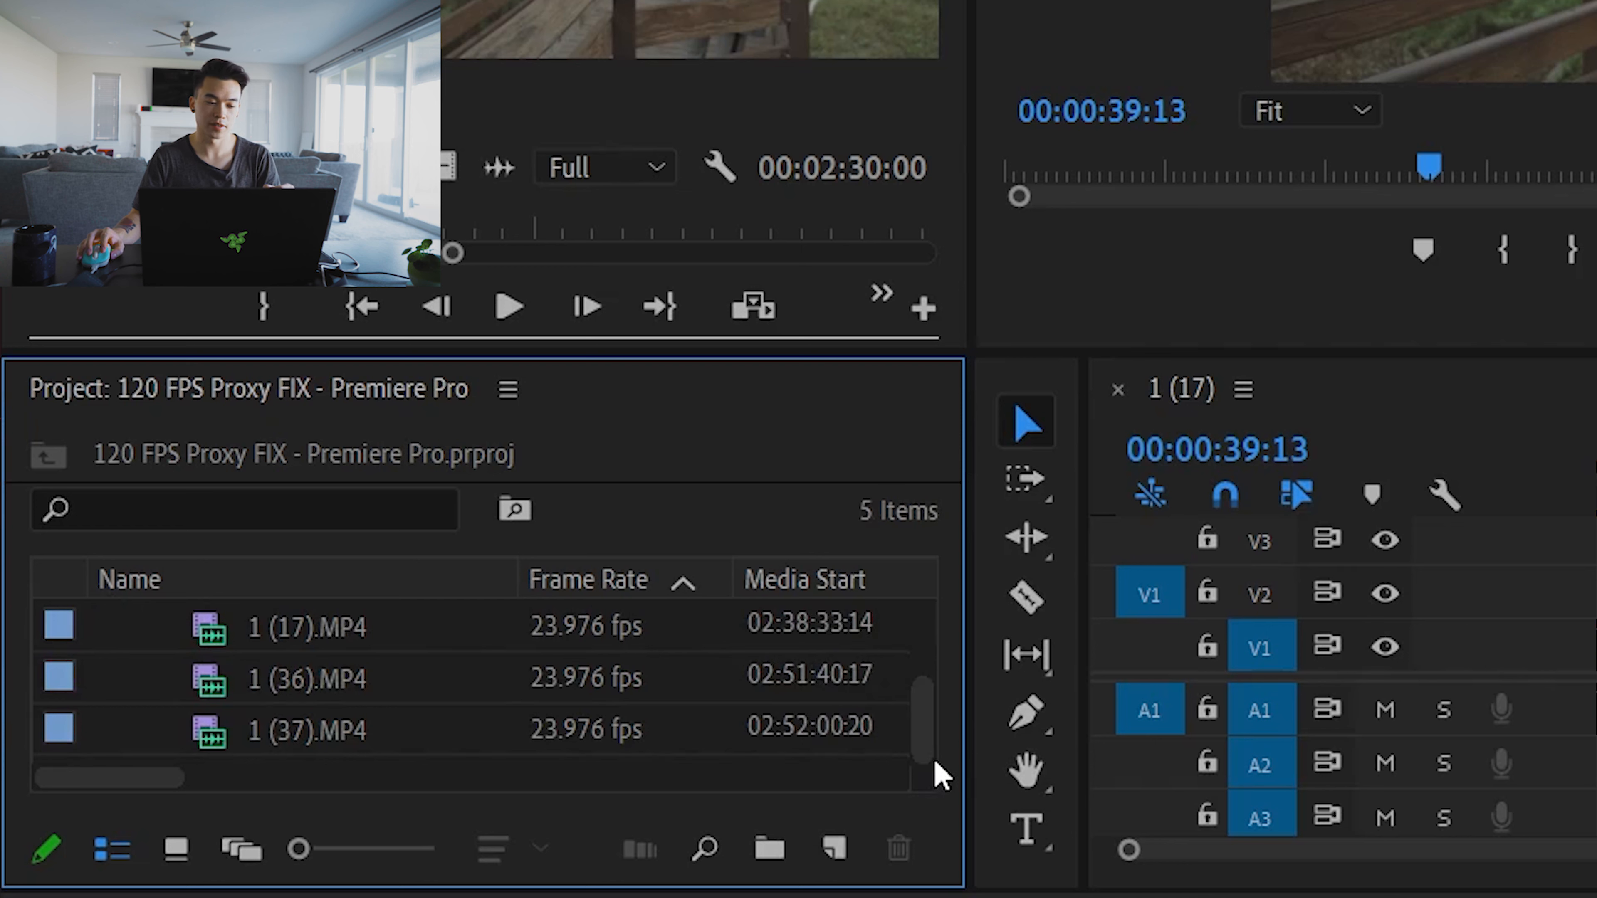
mouse_move(664, 733)
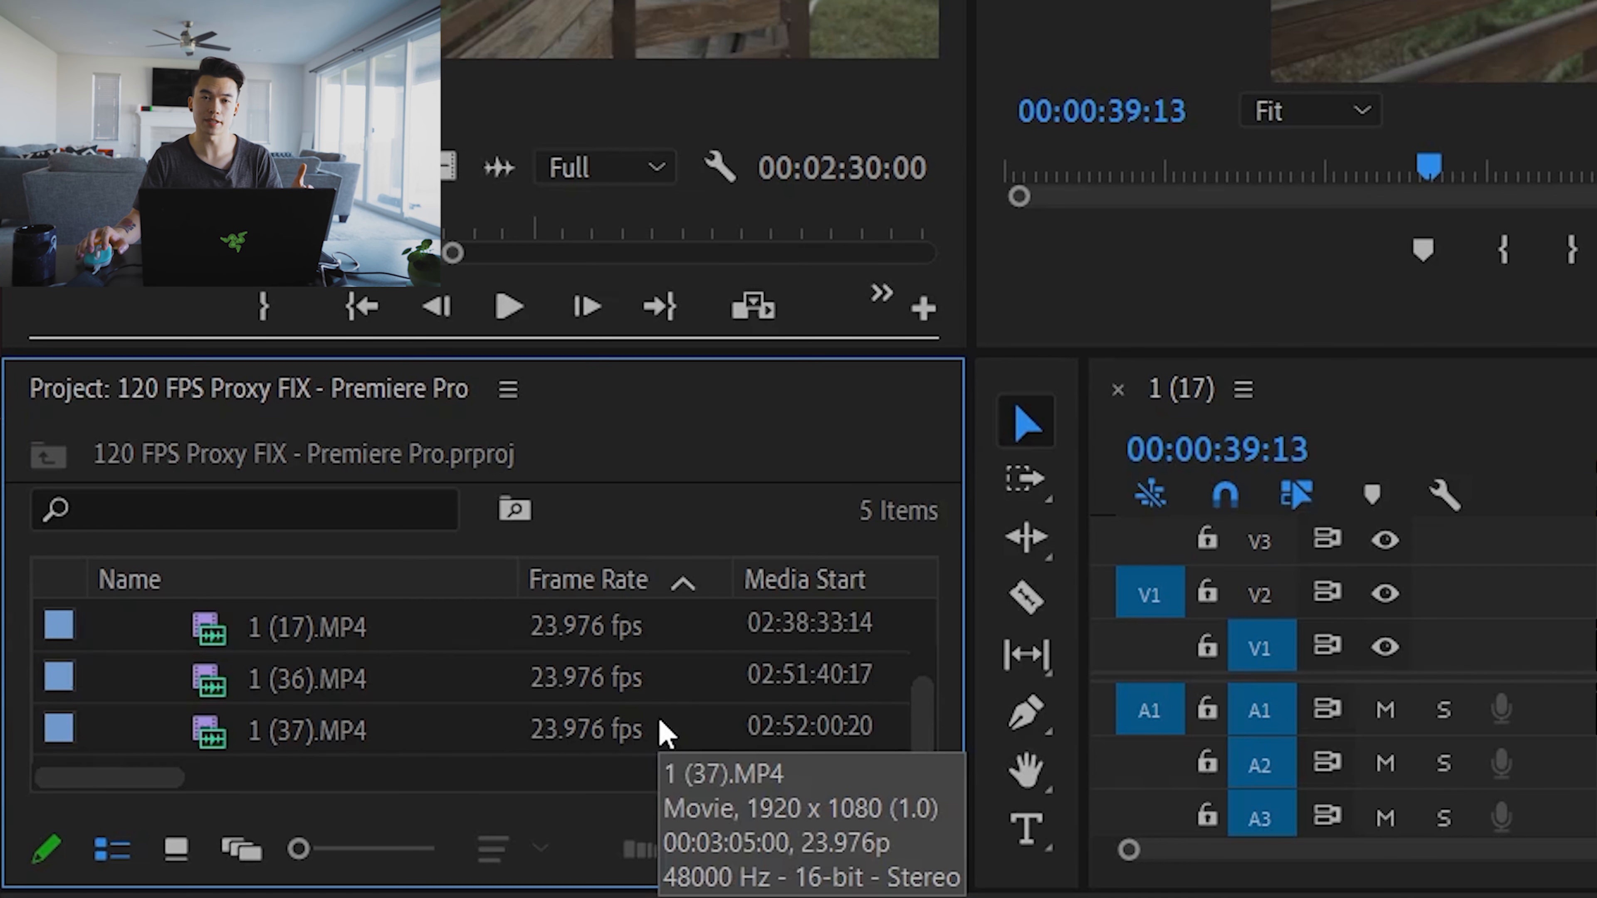
left_click(613, 638)
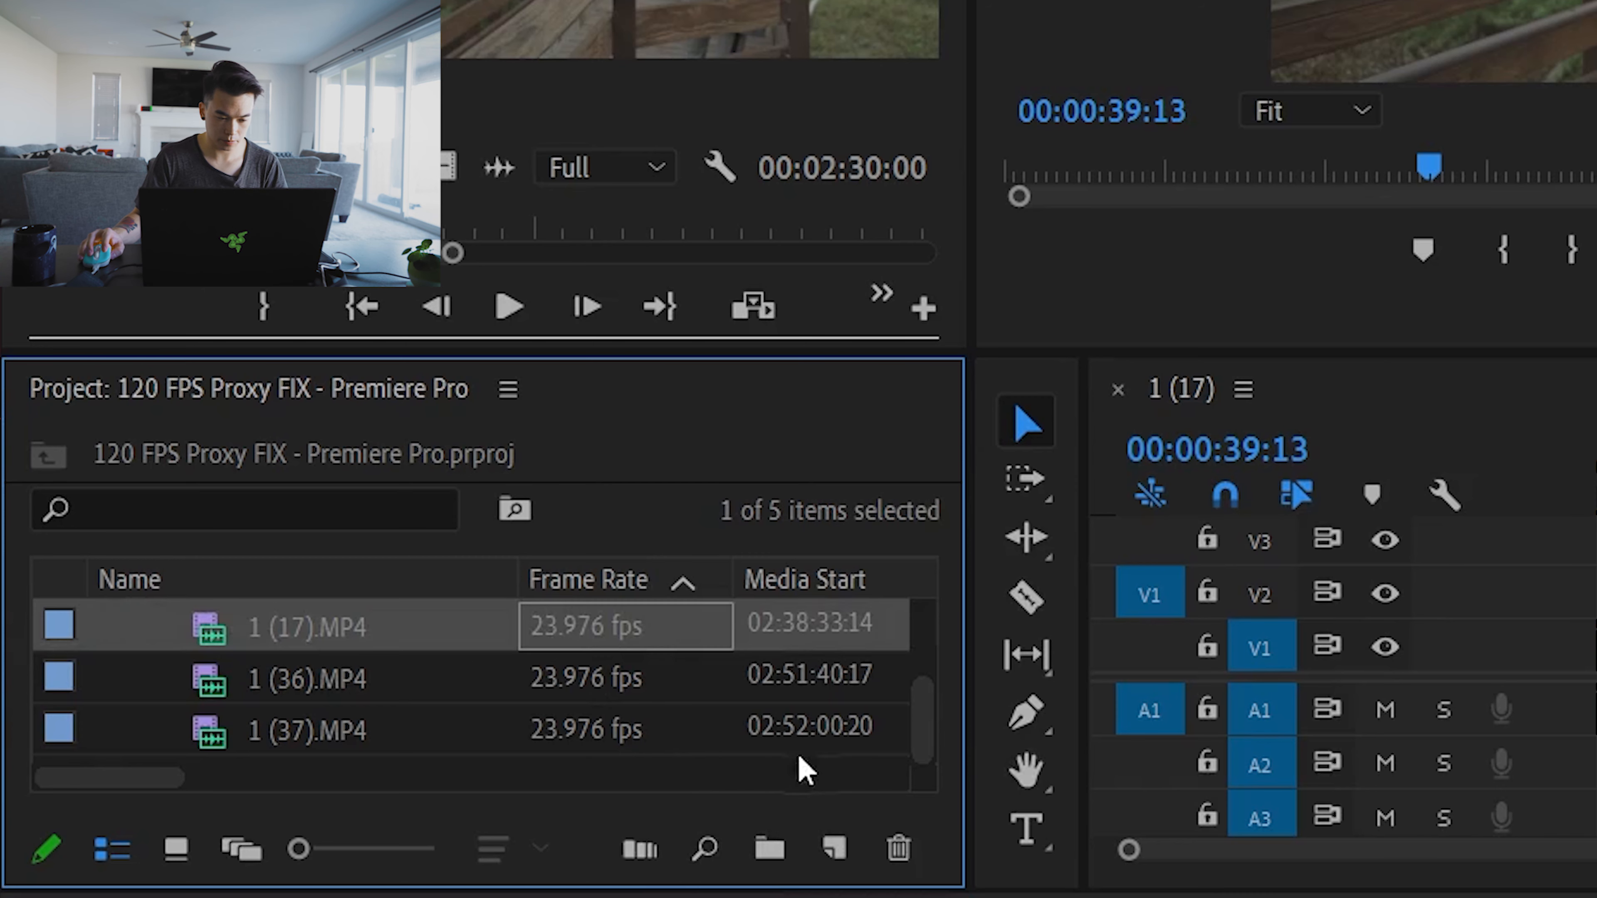
left_click(728, 746)
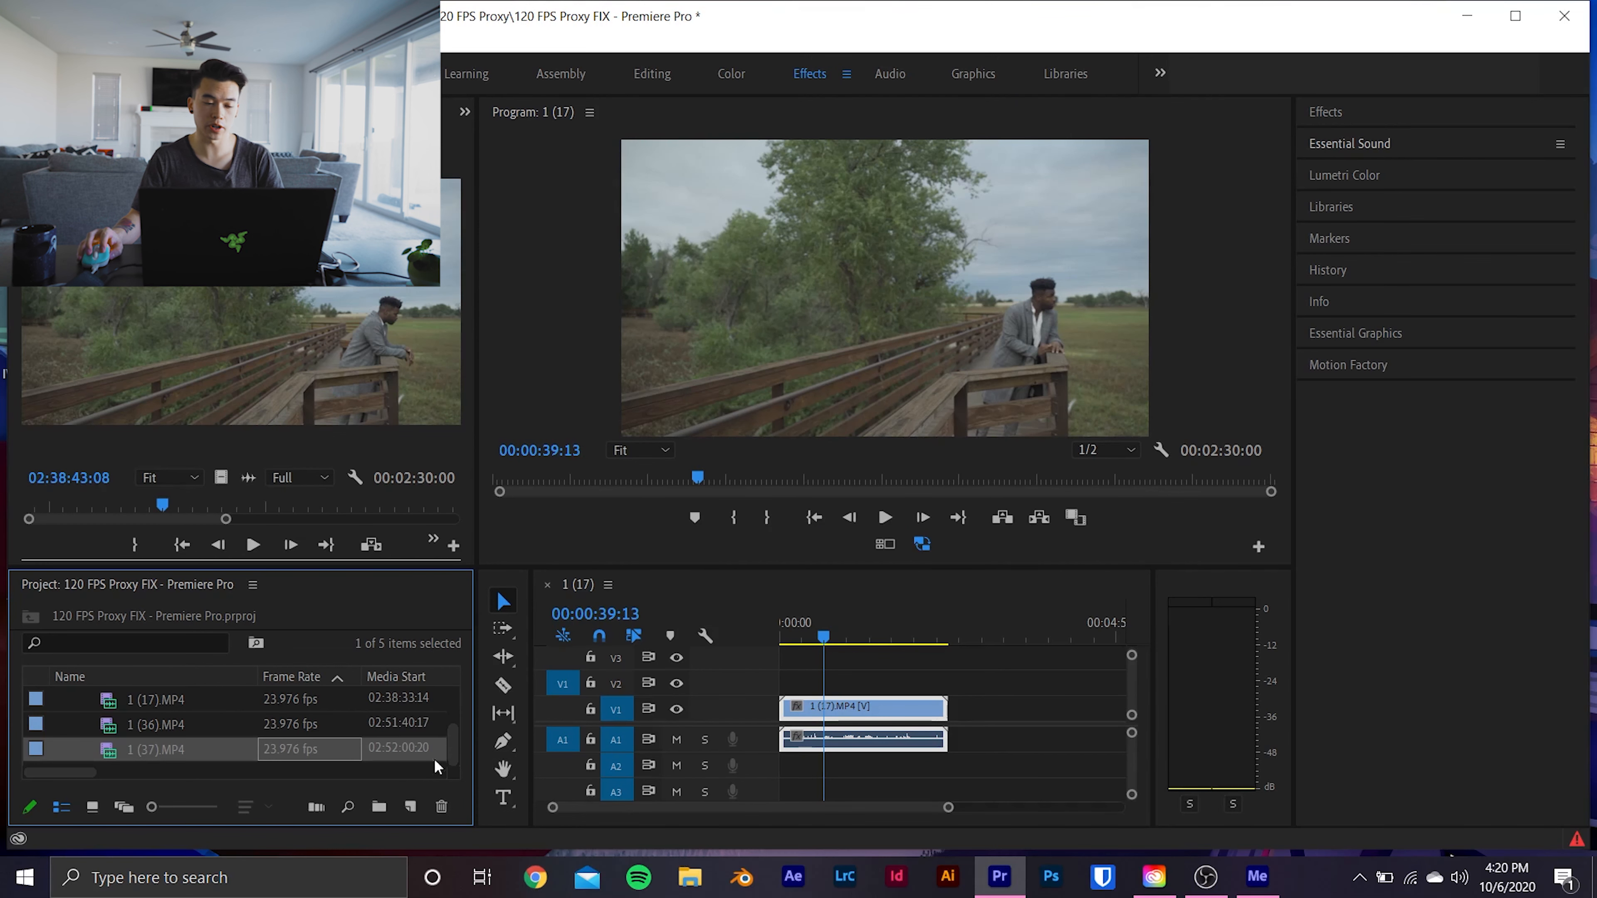
Place the clips 1 (17).MP4, 1 (36).MP4 and 1 (37).MP4 in a row from the start of the 1 (17) sequence
left_click(285, 707)
left_click(252, 750, "shift")
left_click_drag(240, 717, 763, 726)
key("minus")
Play the 1 (17) sequence from points within each of the three clips to check their proxies, and stop playback
key("space")
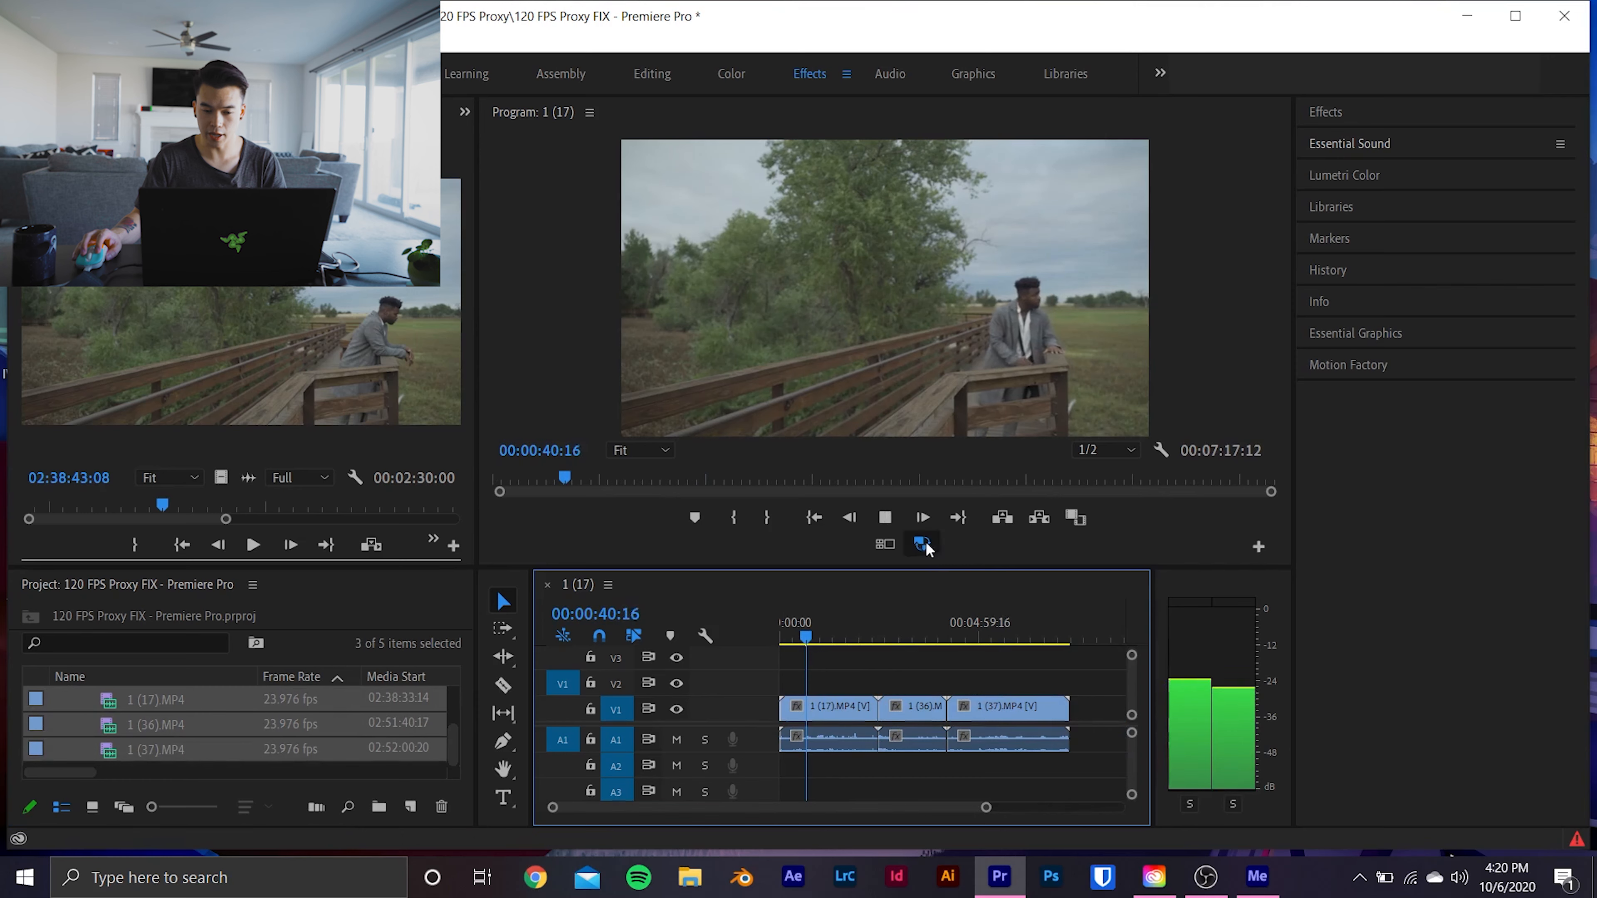
left_click(832, 637)
left_click(905, 638)
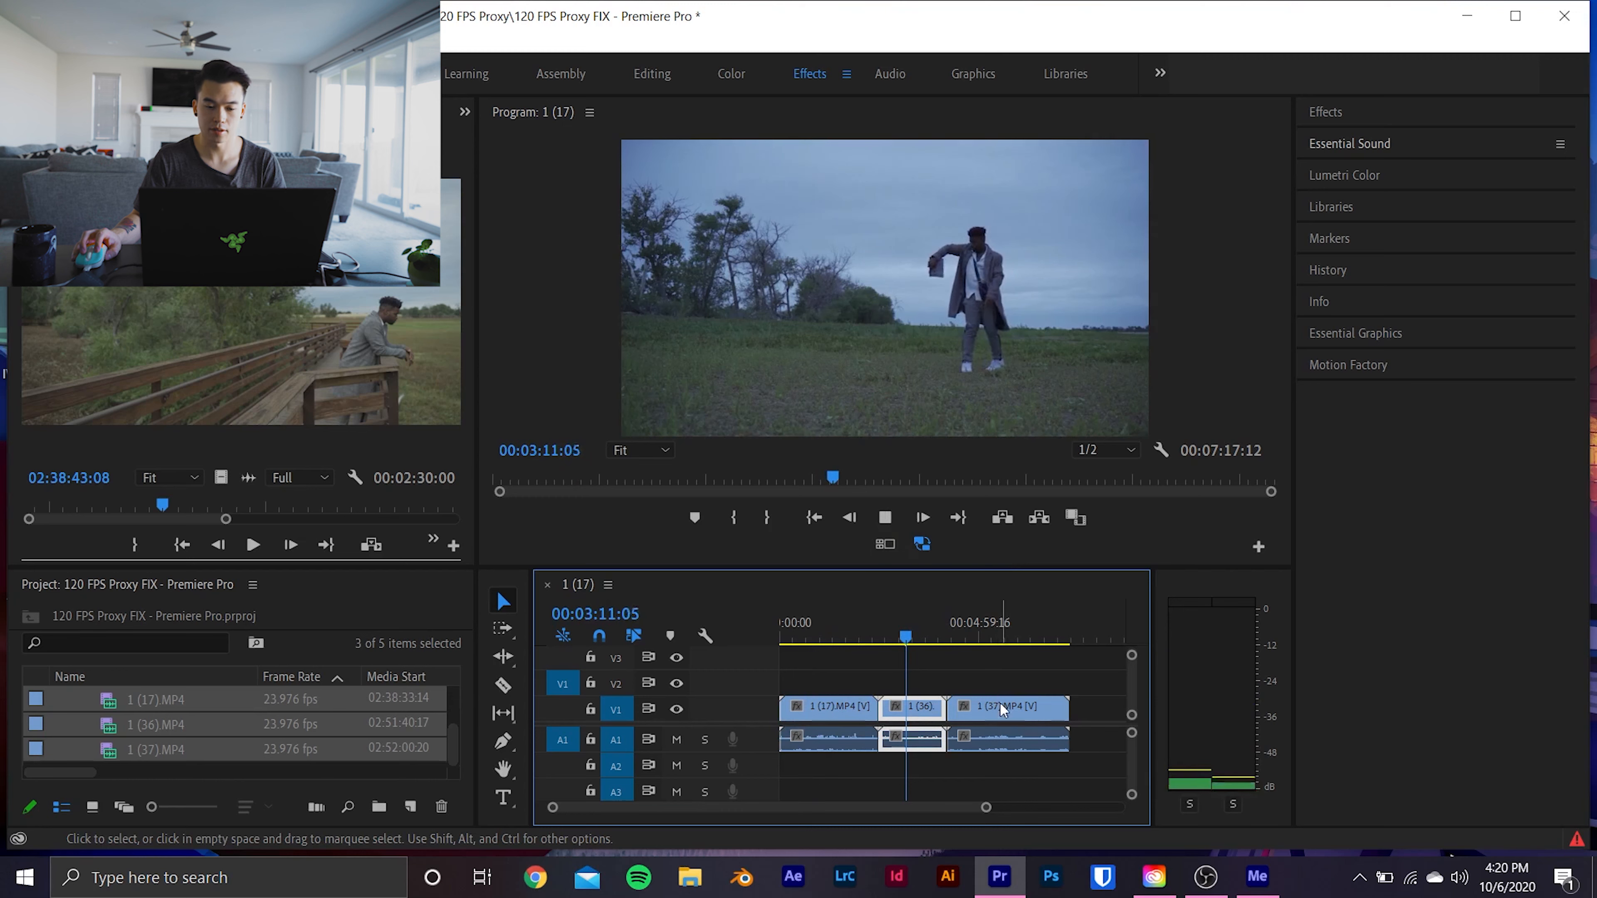
left_click(981, 637)
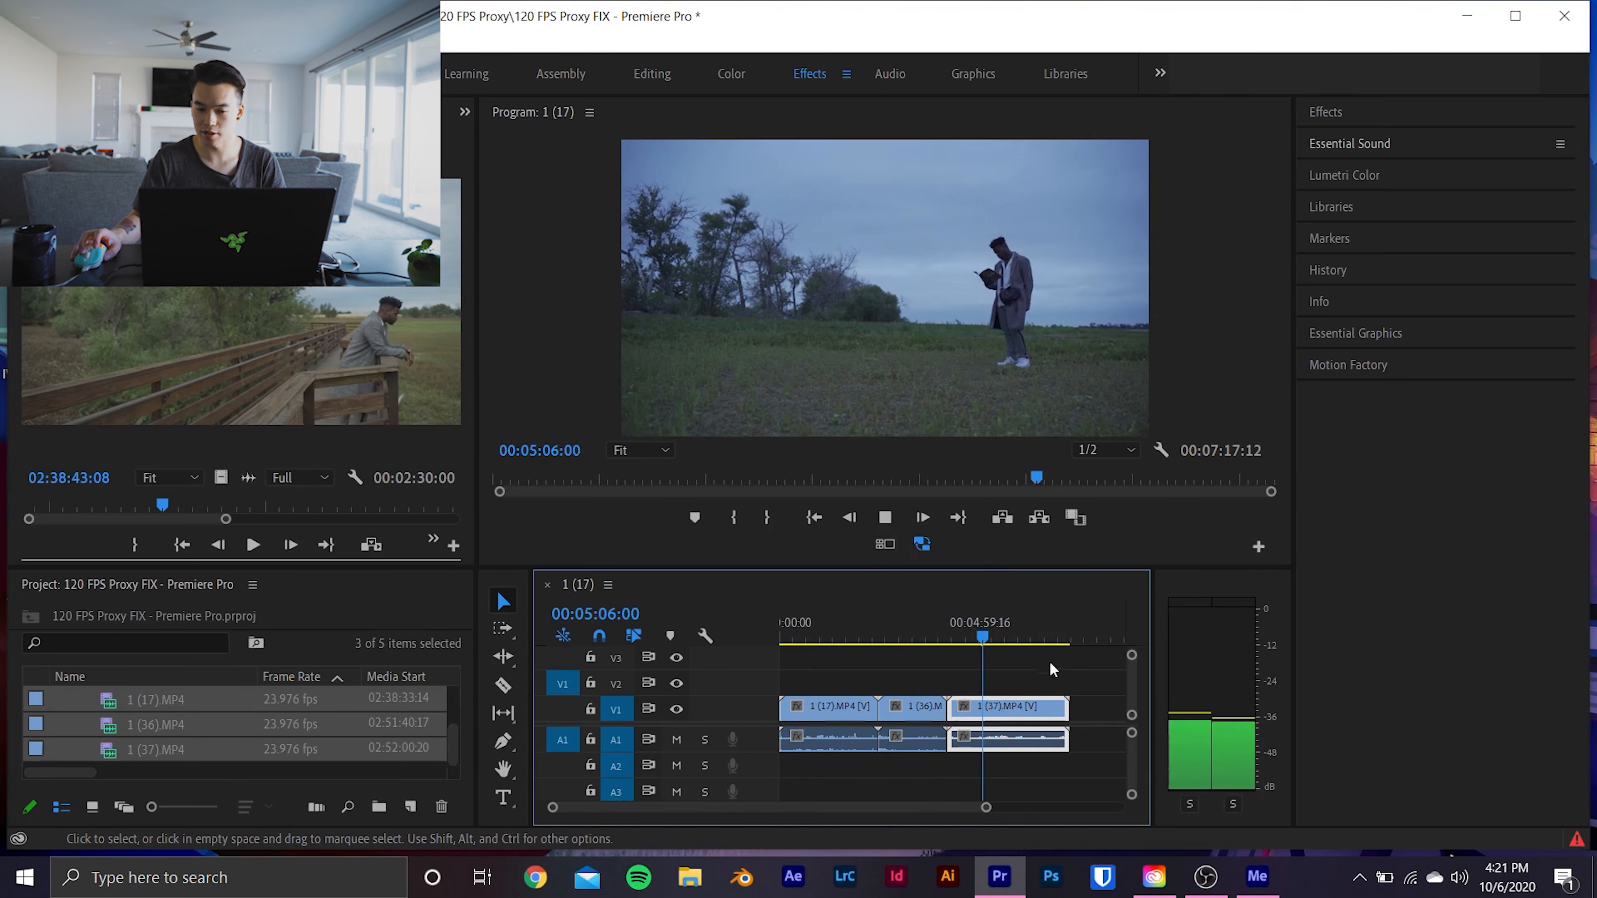
left_click(1006, 637)
key("space")
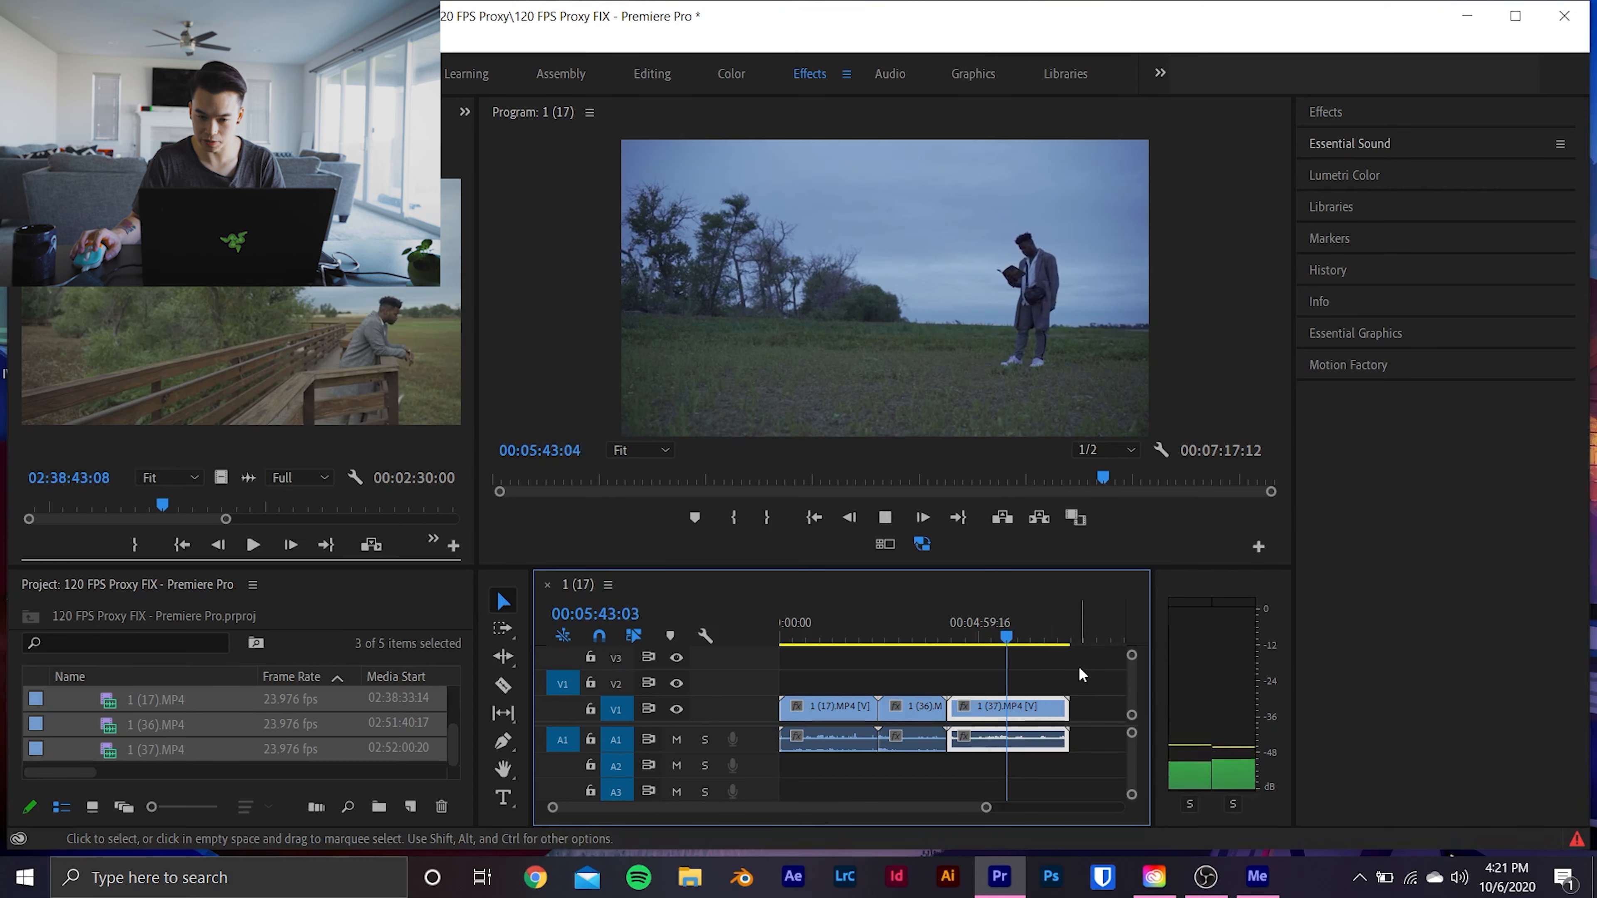
left_click_drag(1293, 140, 1265, 140)
key("space")
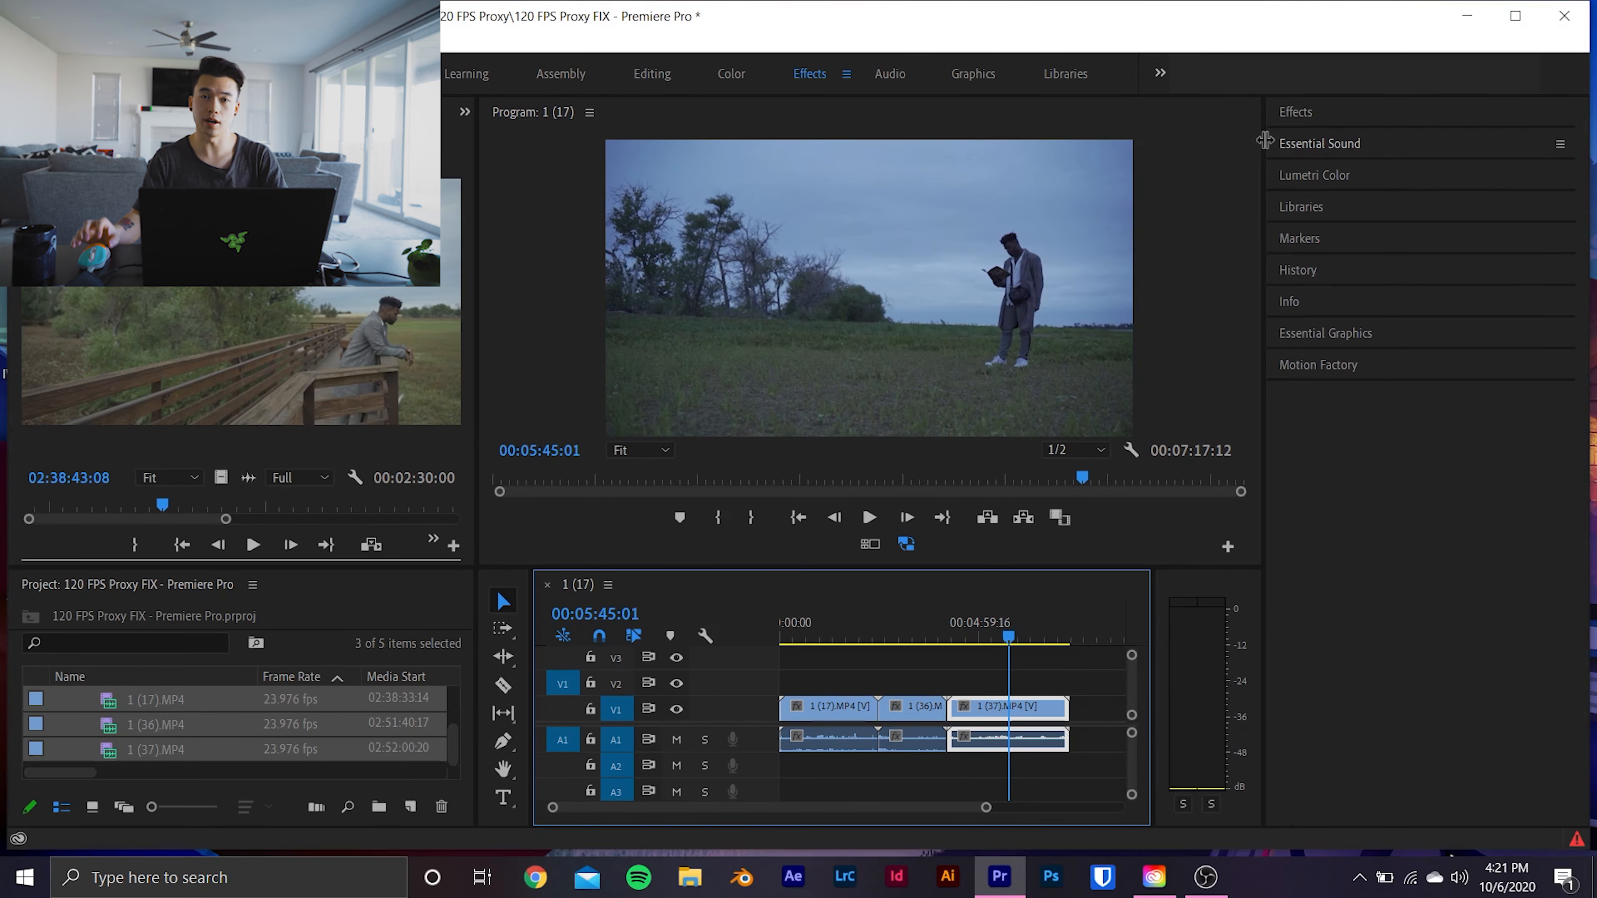